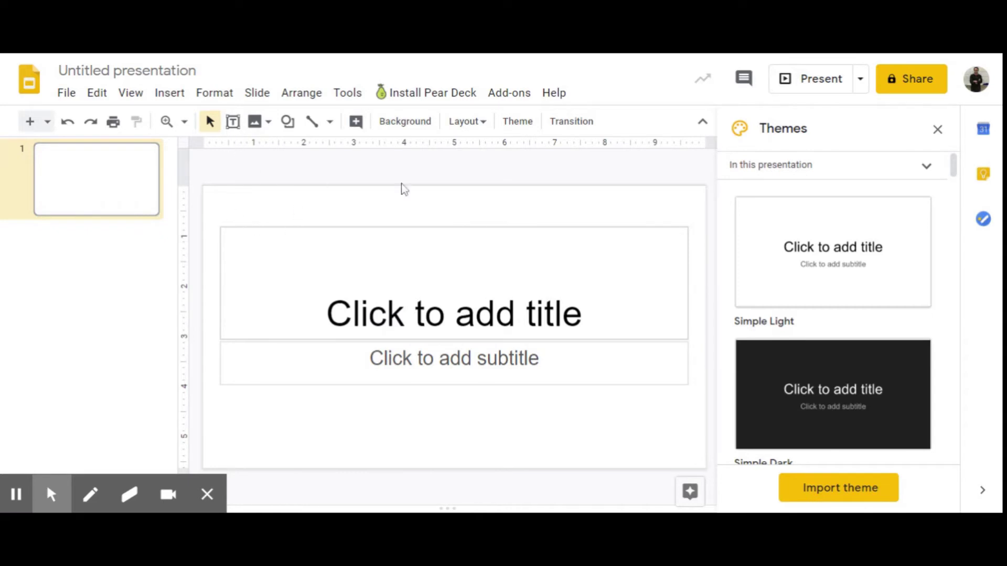
- Change the 'Untitled presentation' title to 'Lab Safety Poster Project'
left_click(196, 70)
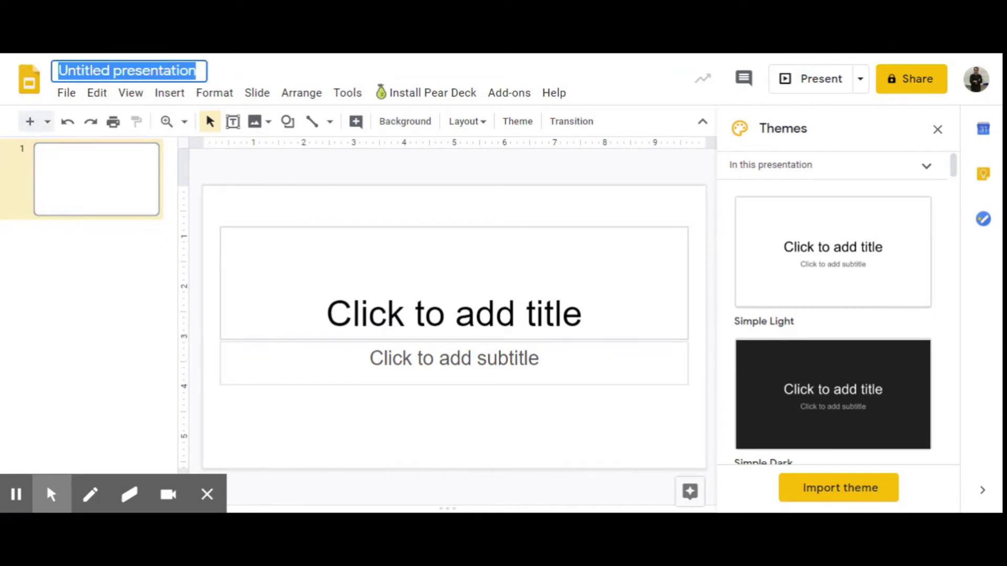
type("Lab Saf")
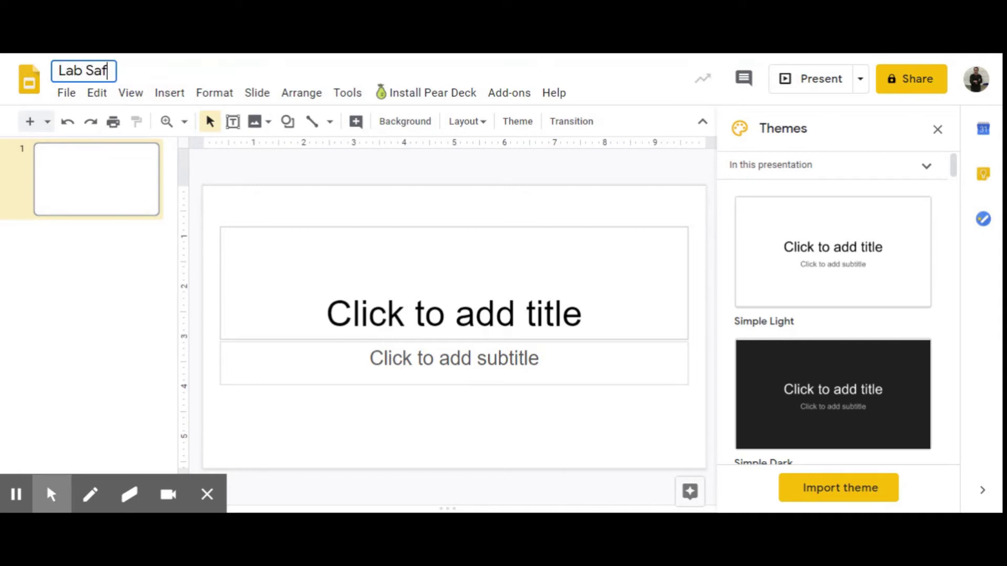
type("ety Poster Project")
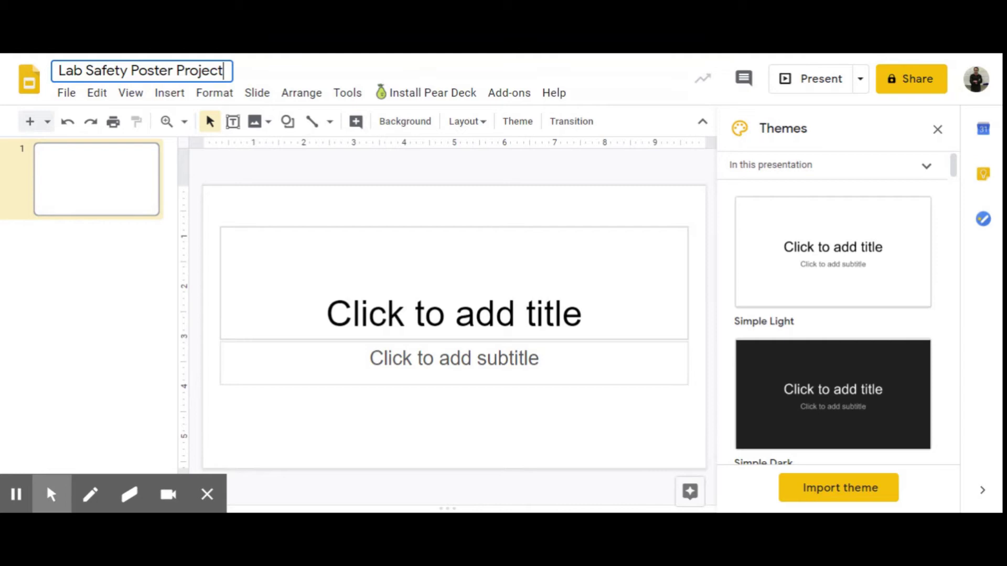
left_click(236, 166)
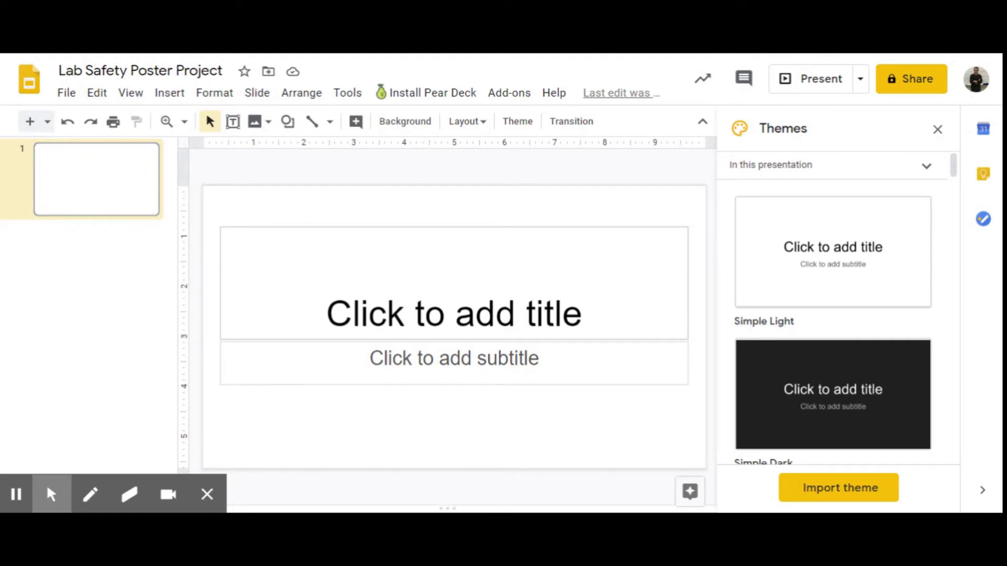
- Type 'Put Lids Back on Containers!' into the empty slide title
left_click(529, 246)
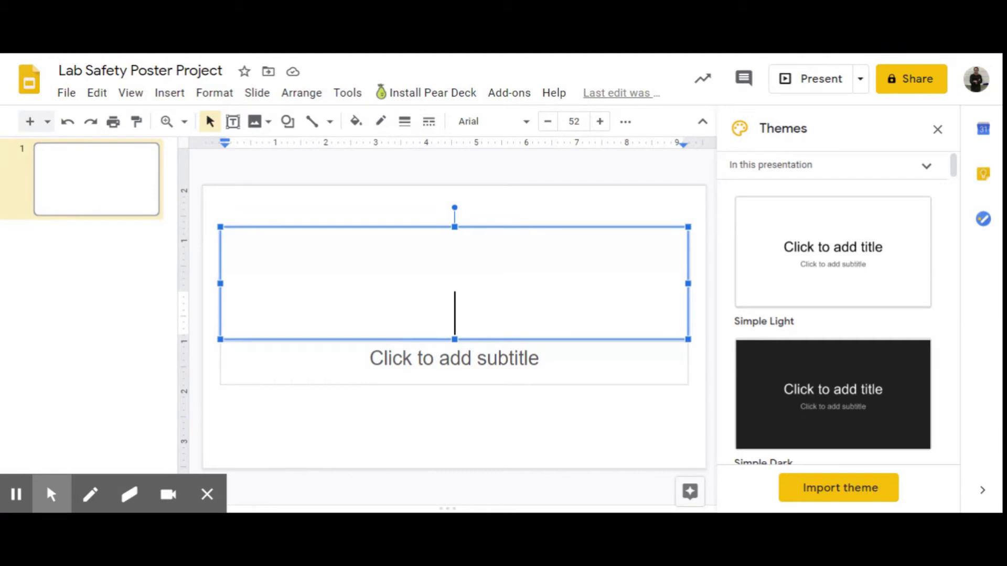
type("H")
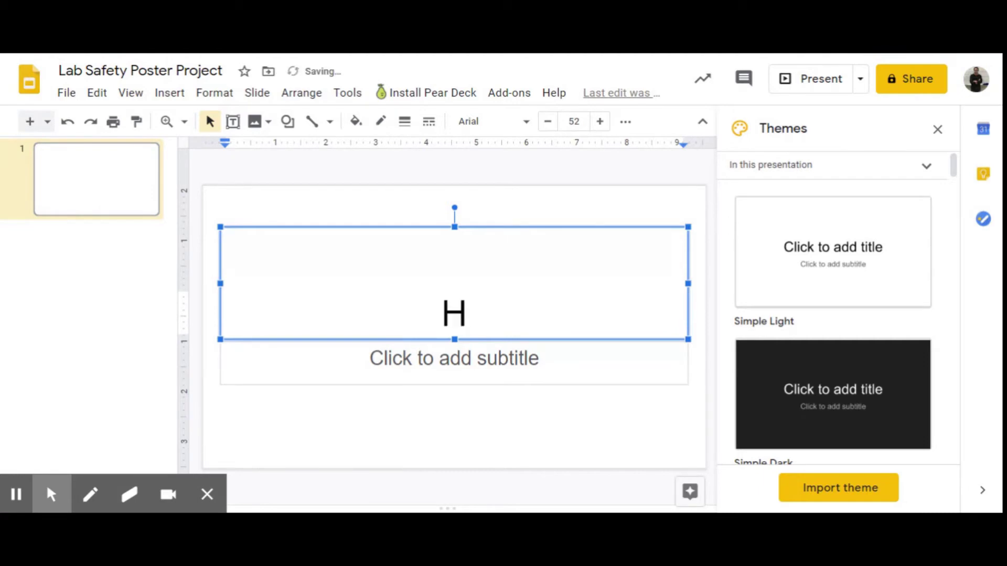
key("BackSpace")
type("Put Lids ")
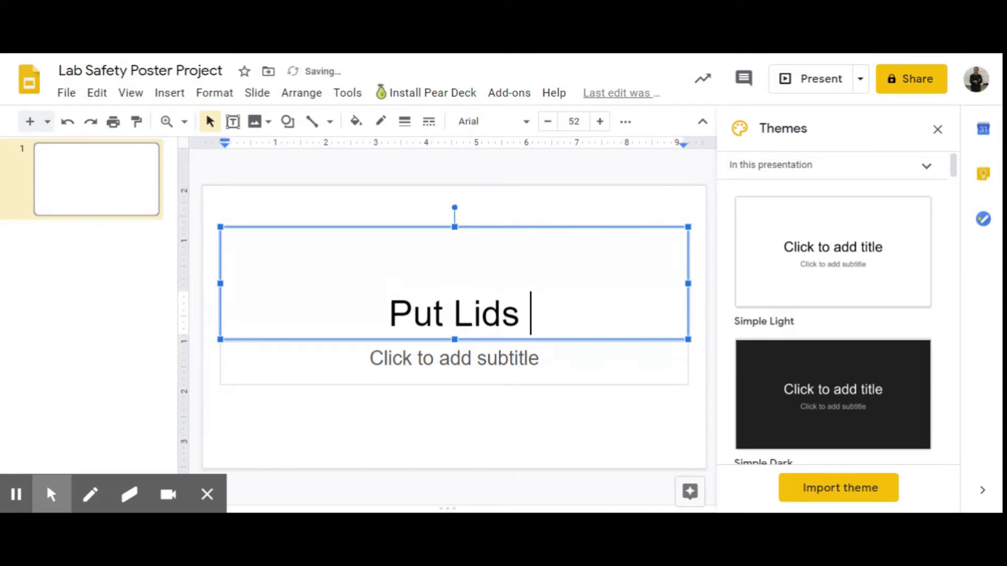
type("Back on C")
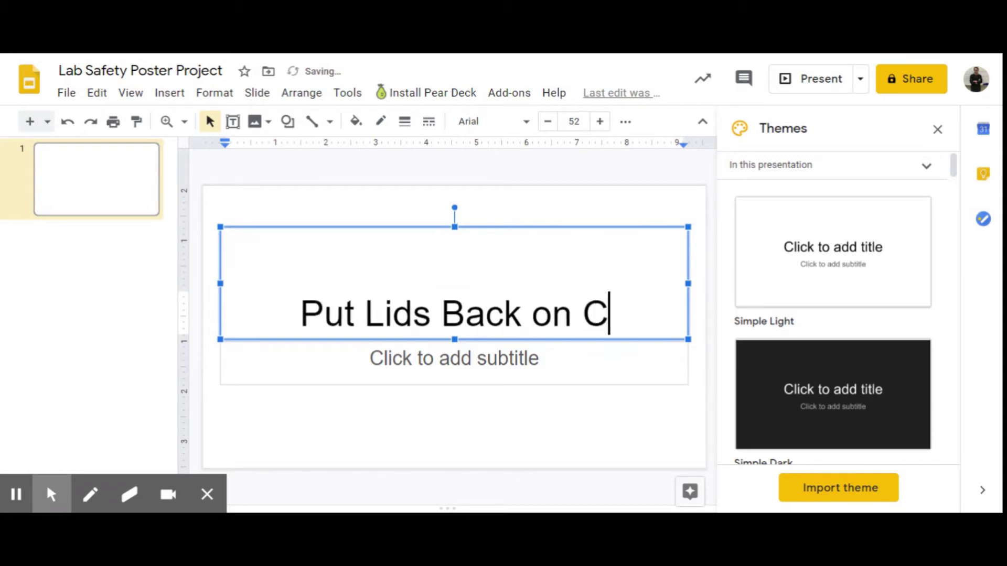
type("ontainers!")
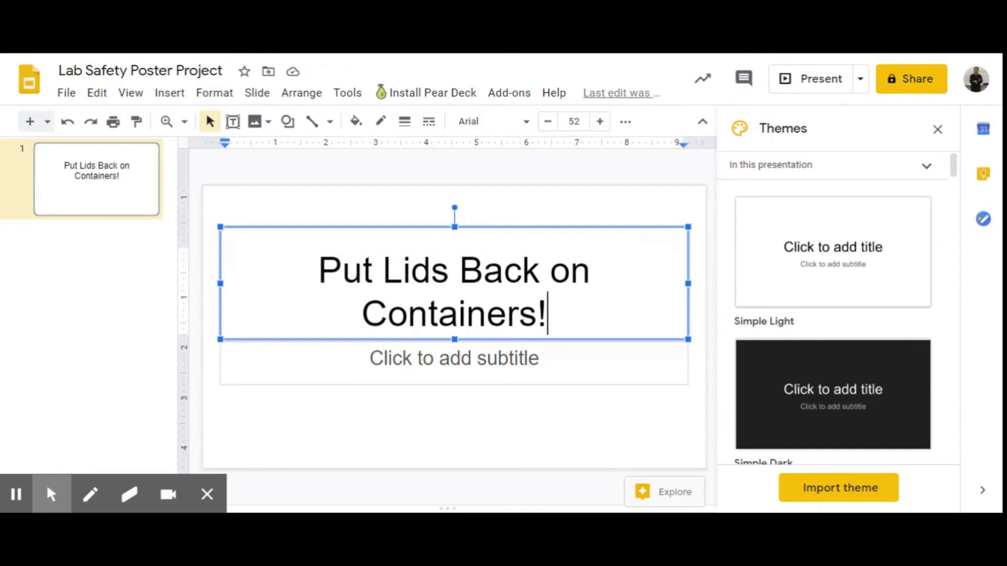
- Select the title and toggle bold and italic back off, leaving plain text
left_click_drag(301, 266, 548, 312)
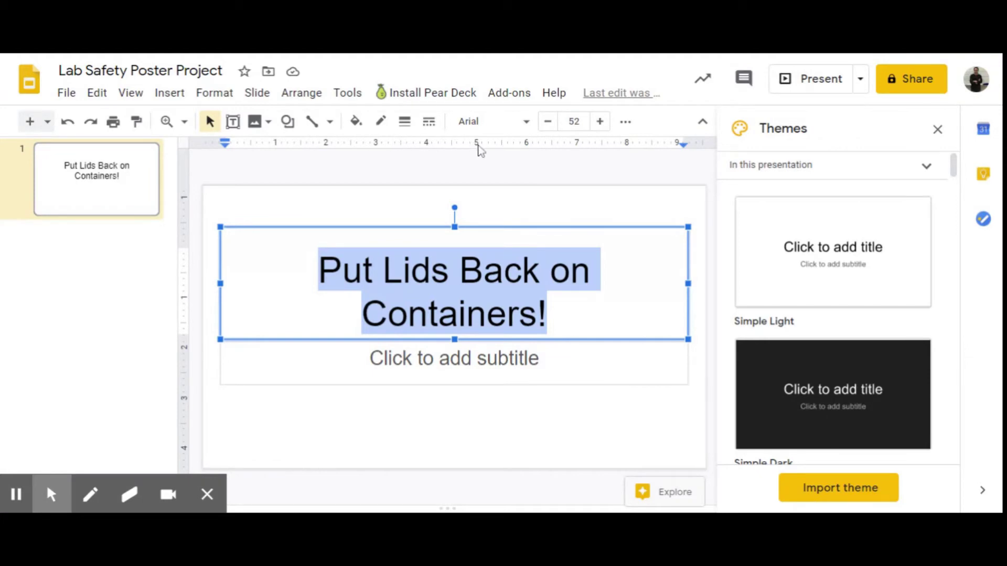
key("ctrl+b")
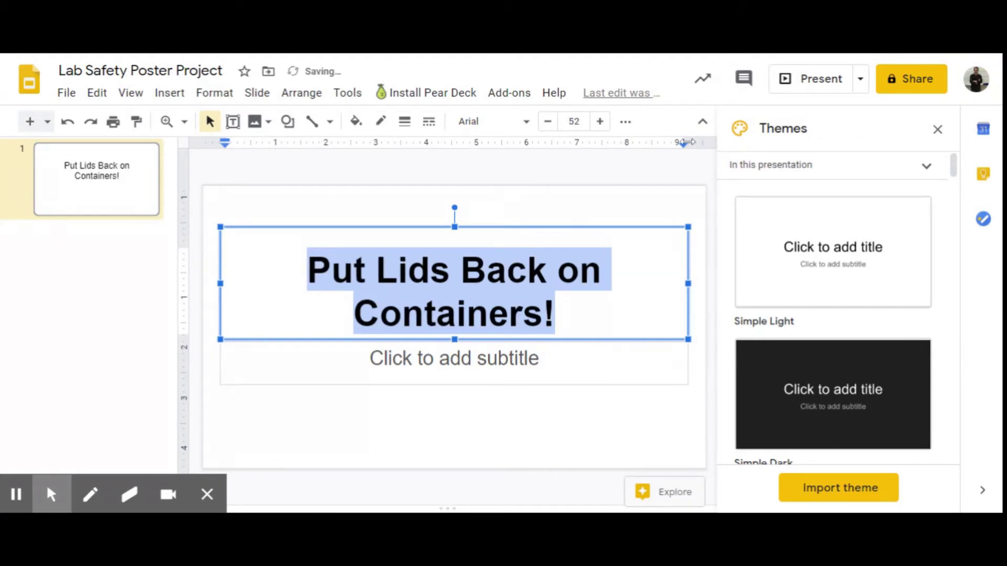
key("ctrl+b")
key("ctrl+i")
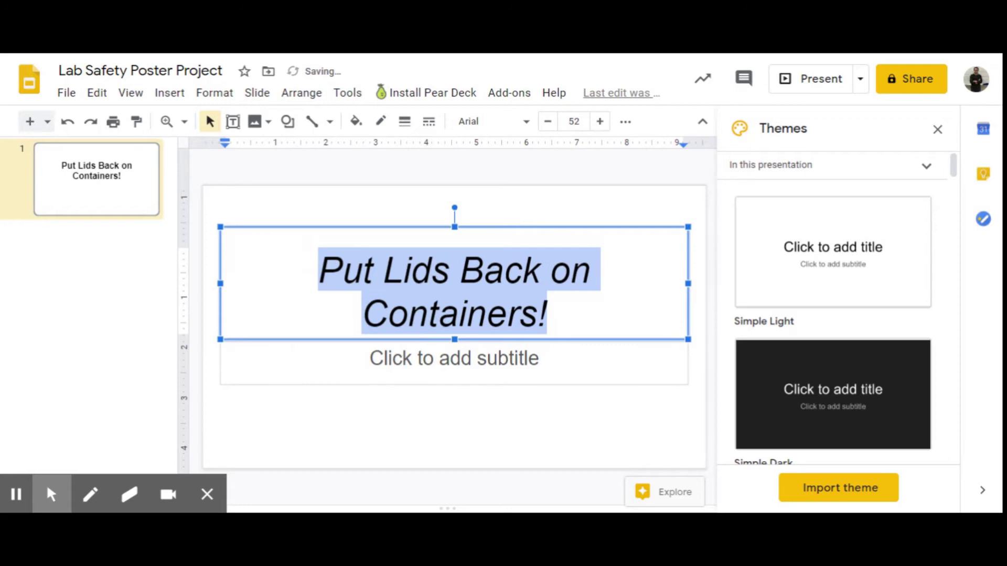
key("ctrl+i")
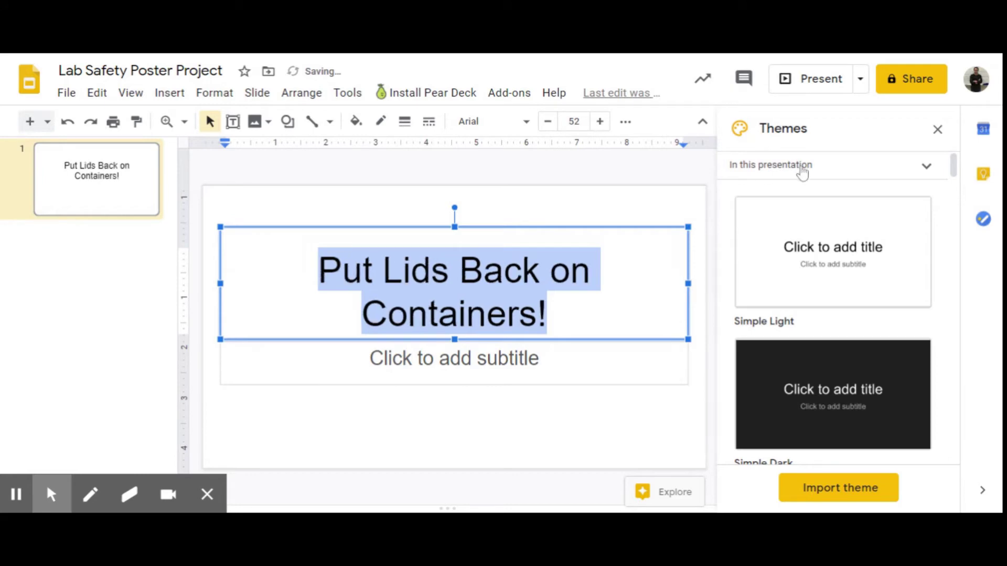
- Browse the Themes sidebar and apply the dark grey Slate theme
scroll(843, 274, "down", 12)
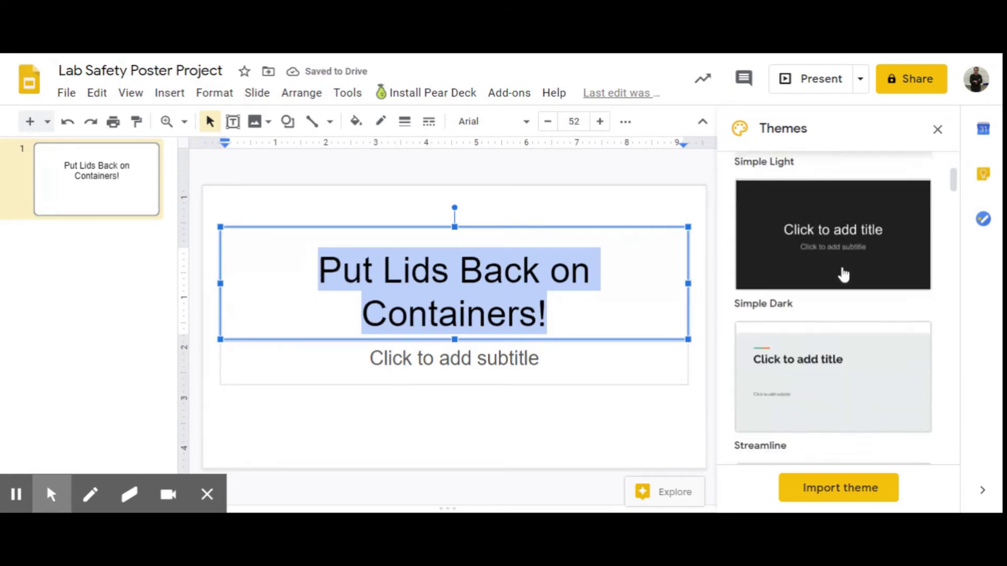
scroll(843, 274, "down", 10)
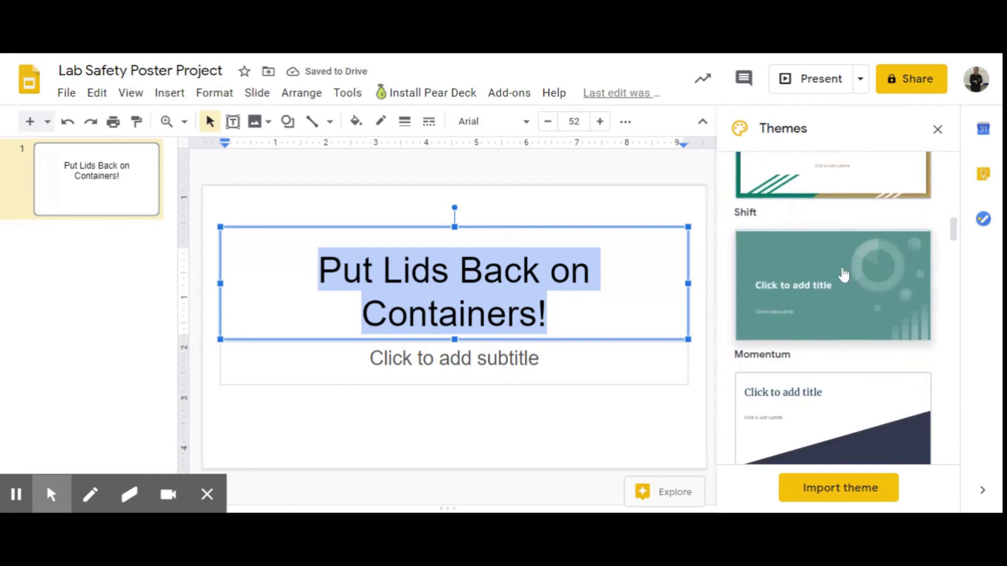
scroll(844, 273, "down", 8)
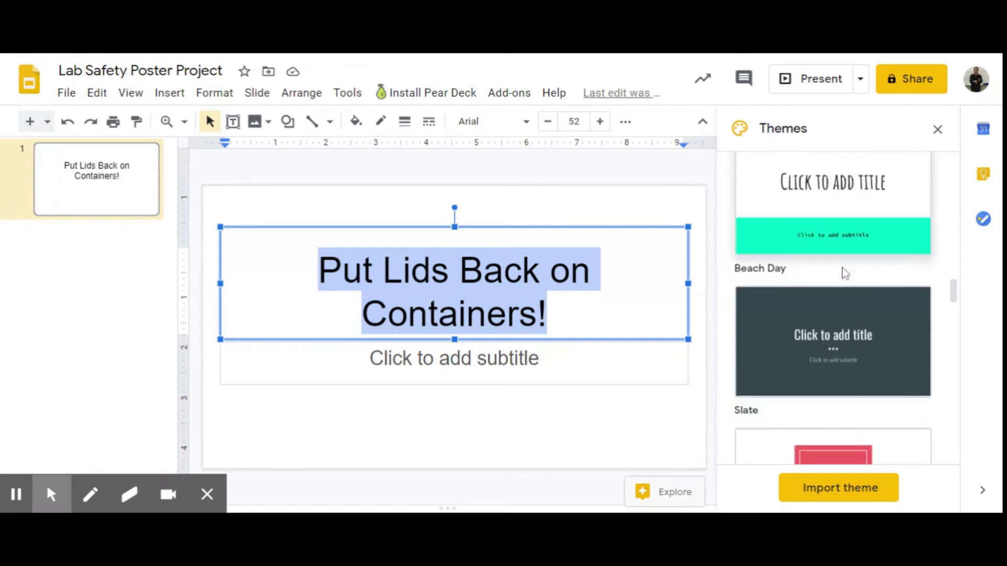
scroll(844, 274, "down", 10)
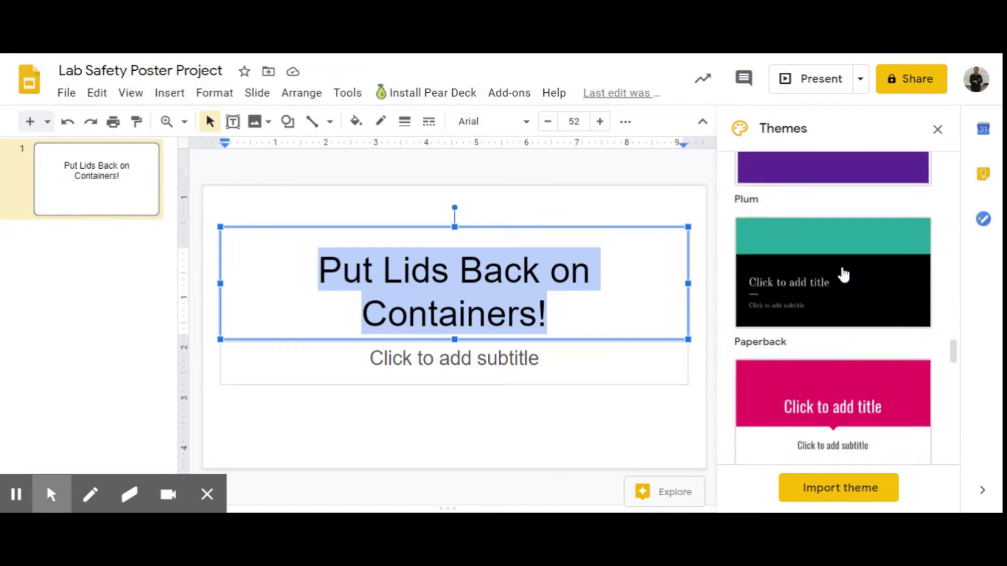
scroll(843, 273, "down", 10)
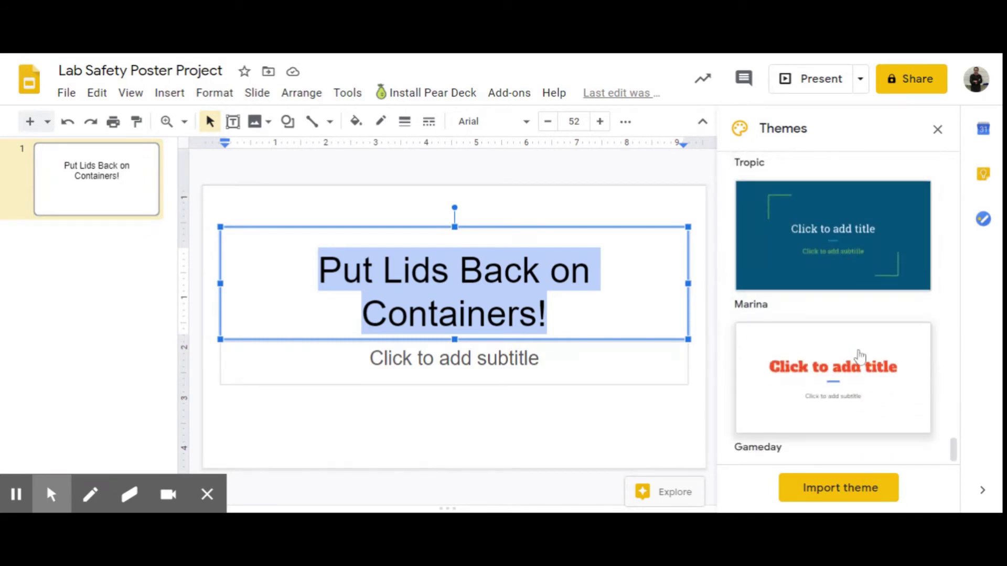
scroll(859, 352, "up", 8)
scroll(858, 346, "up", 10)
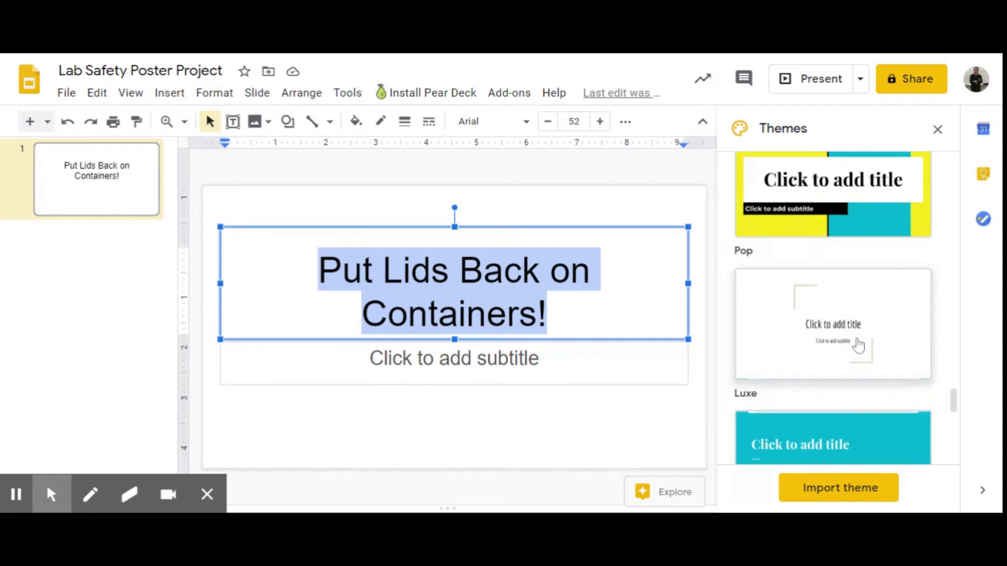
scroll(858, 346, "up", 8)
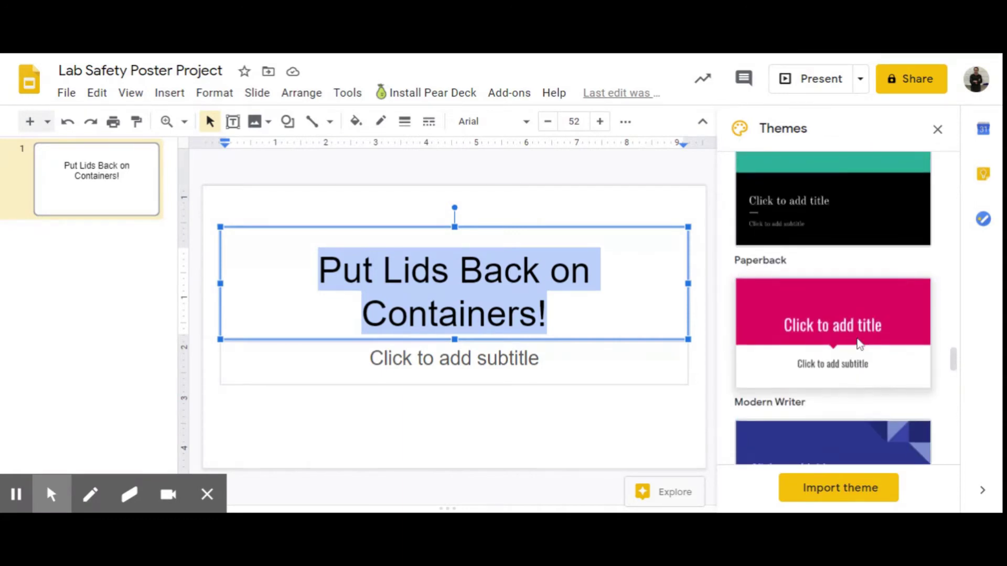
scroll(858, 346, "up", 8)
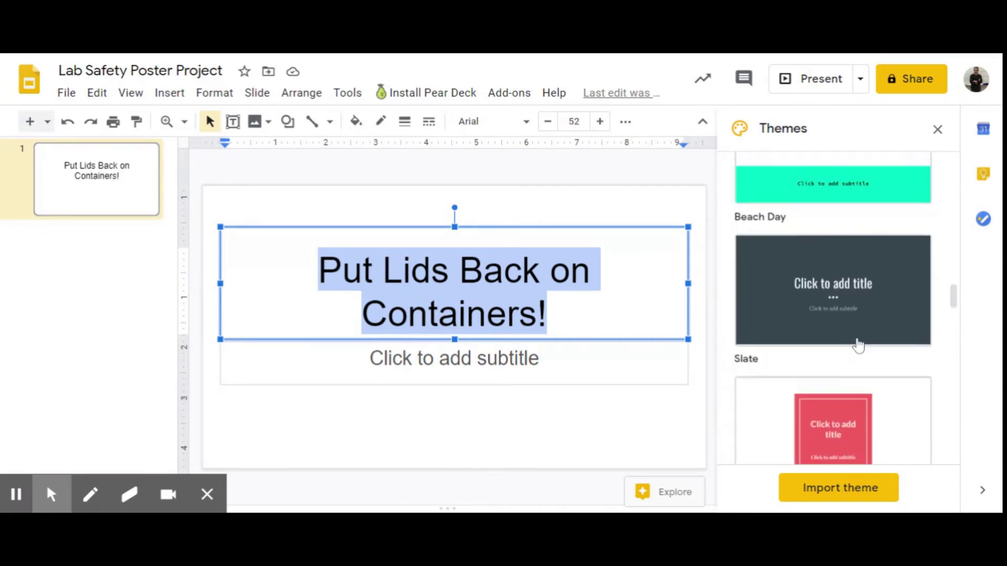
scroll(866, 351, "down", 3)
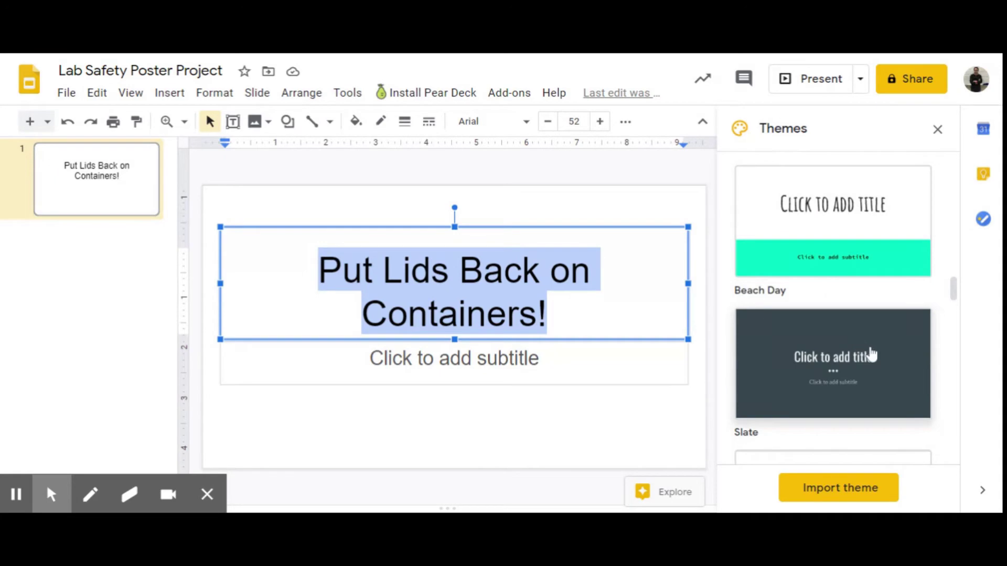
left_click(843, 358)
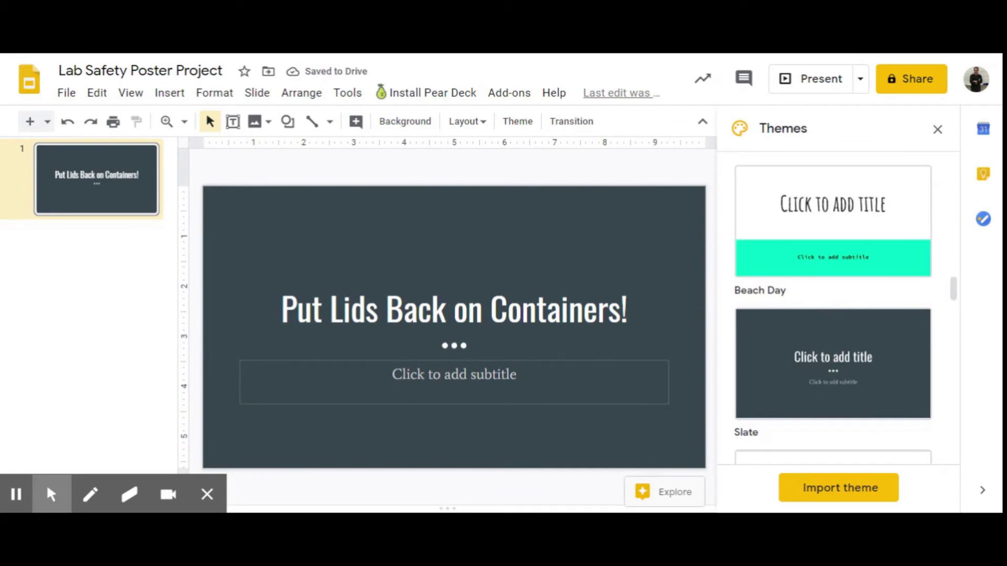
- Enlarge the title text to 58 pt
left_click(280, 303)
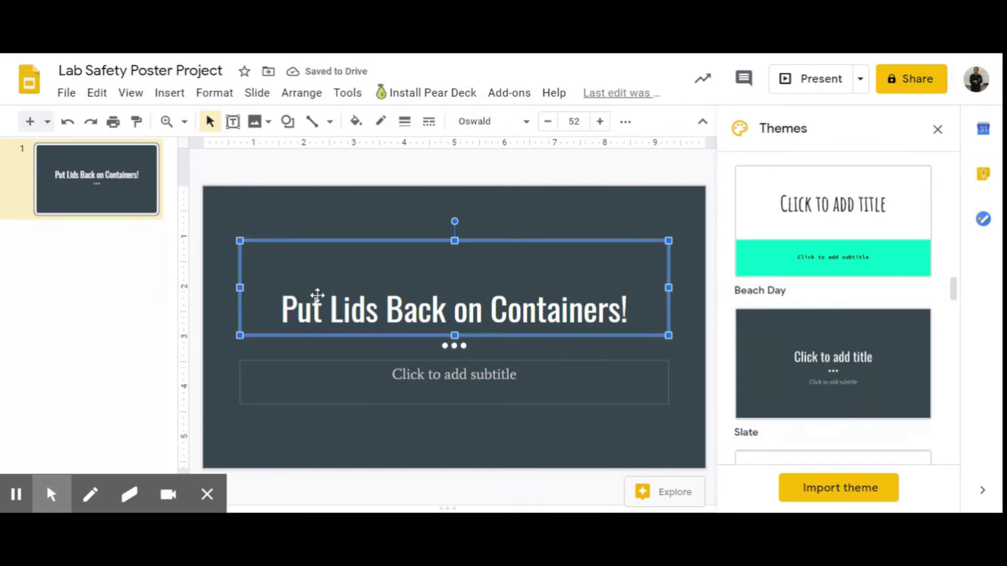
left_click(602, 124)
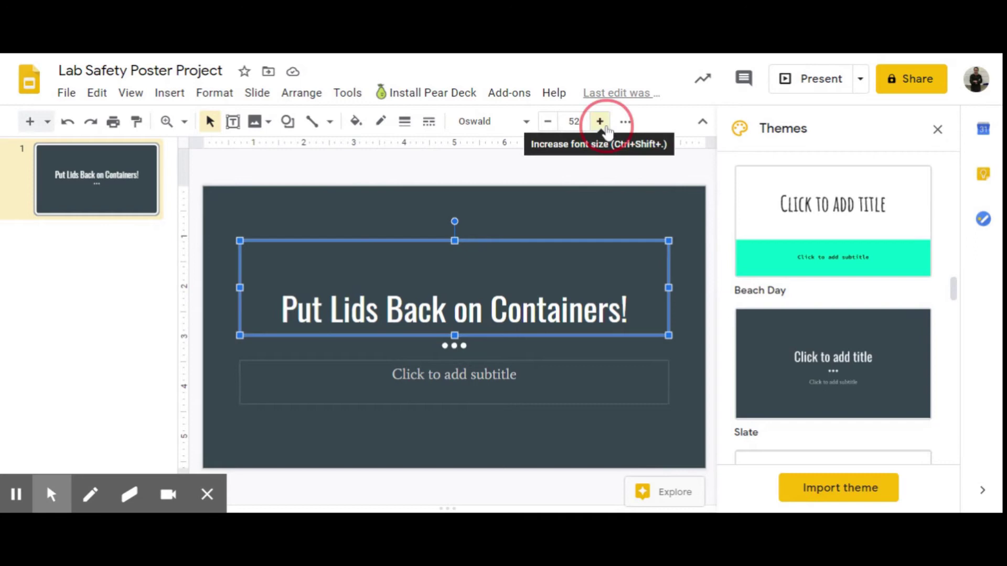
left_click(603, 125)
left_click(601, 122)
left_click(601, 122)
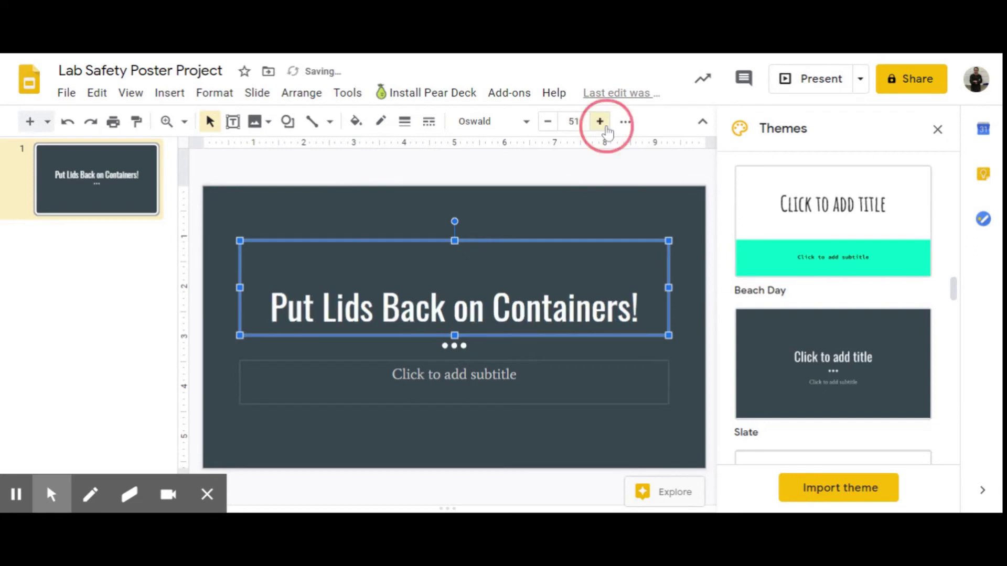
left_click(601, 122)
left_click(605, 129)
left_click(606, 128)
left_click(606, 128)
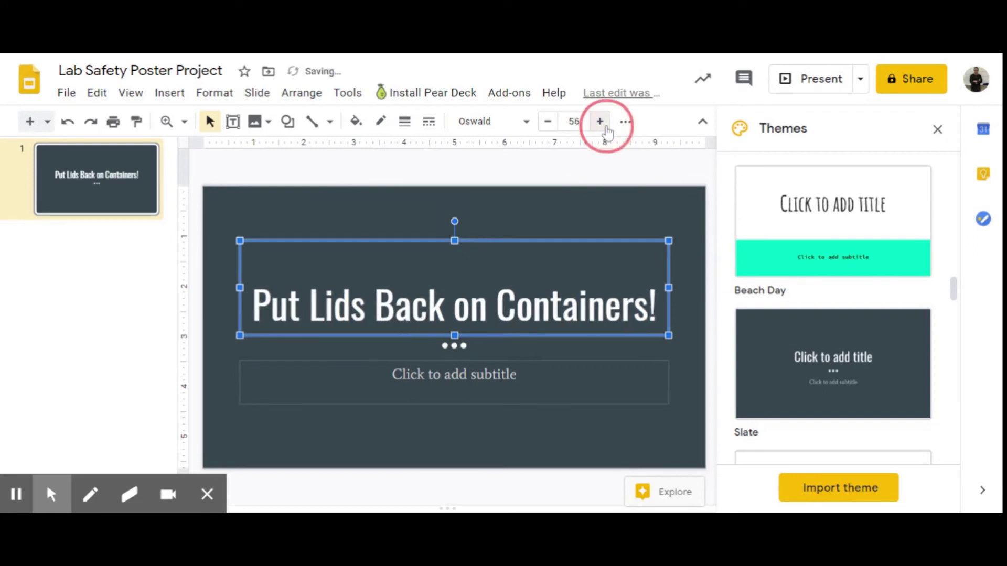
left_click(605, 129)
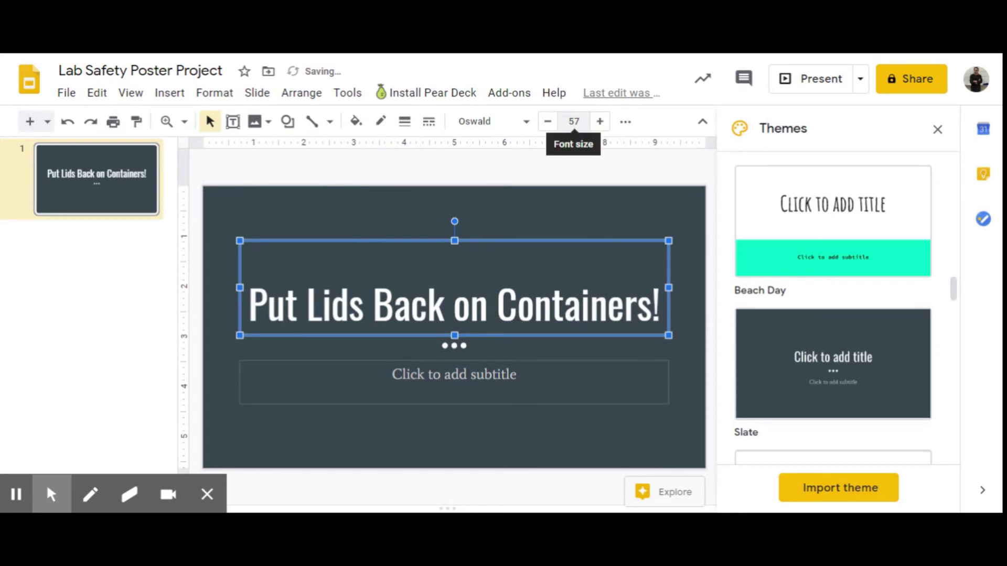
left_click(601, 125)
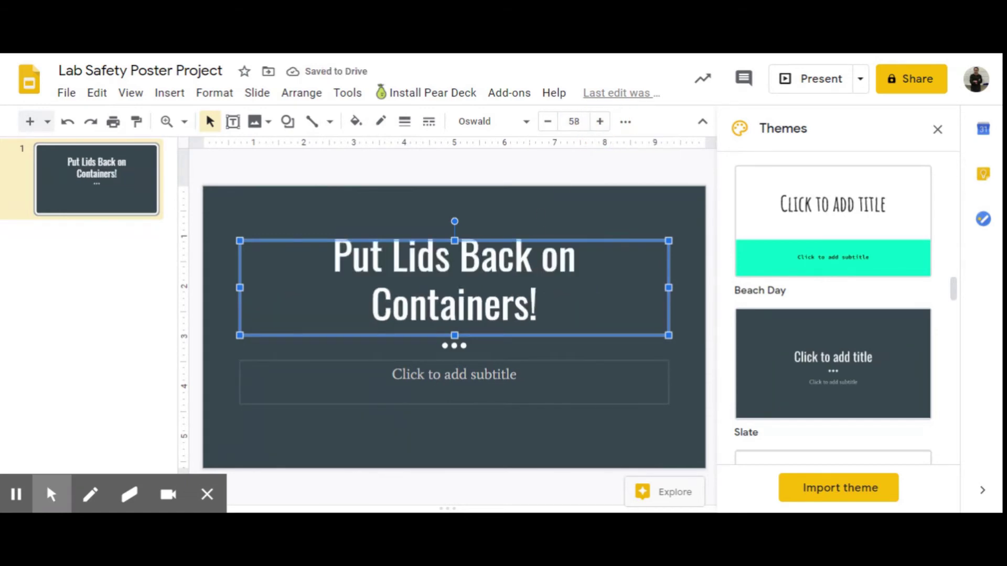
- Move the title box higher on the slide and select the subtitle placeholder
left_click_drag(618, 238, 618, 211)
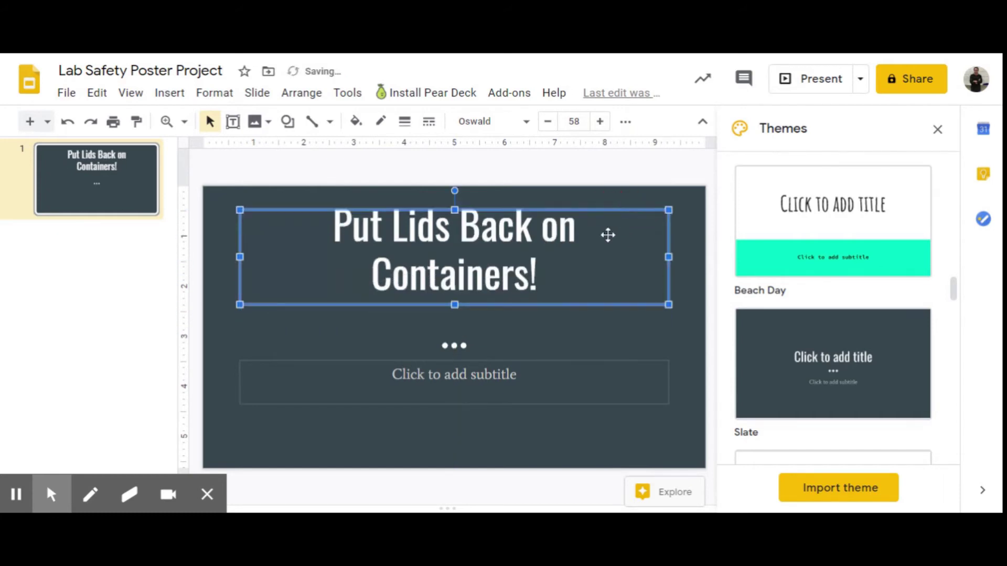
left_click(575, 334)
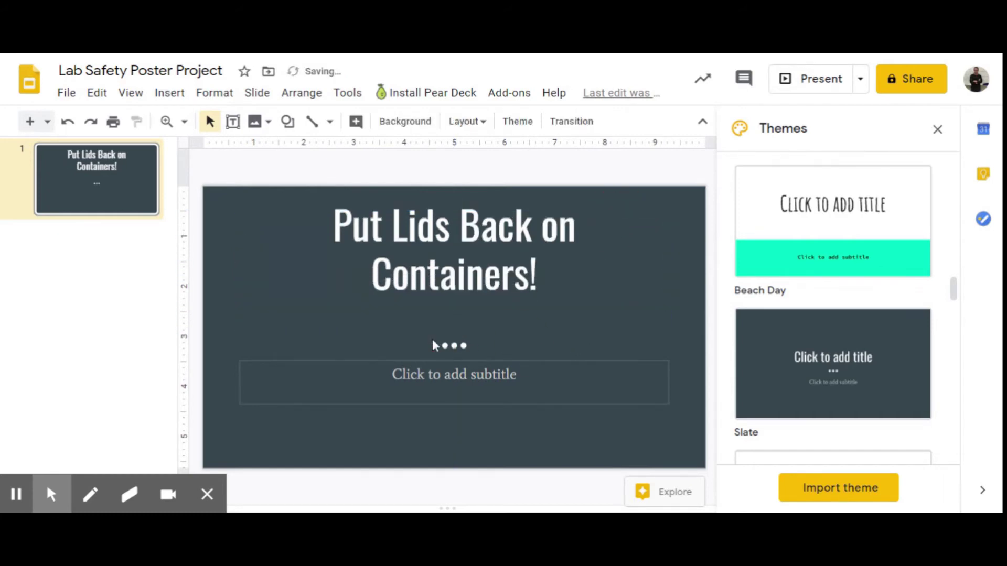
left_click(518, 363)
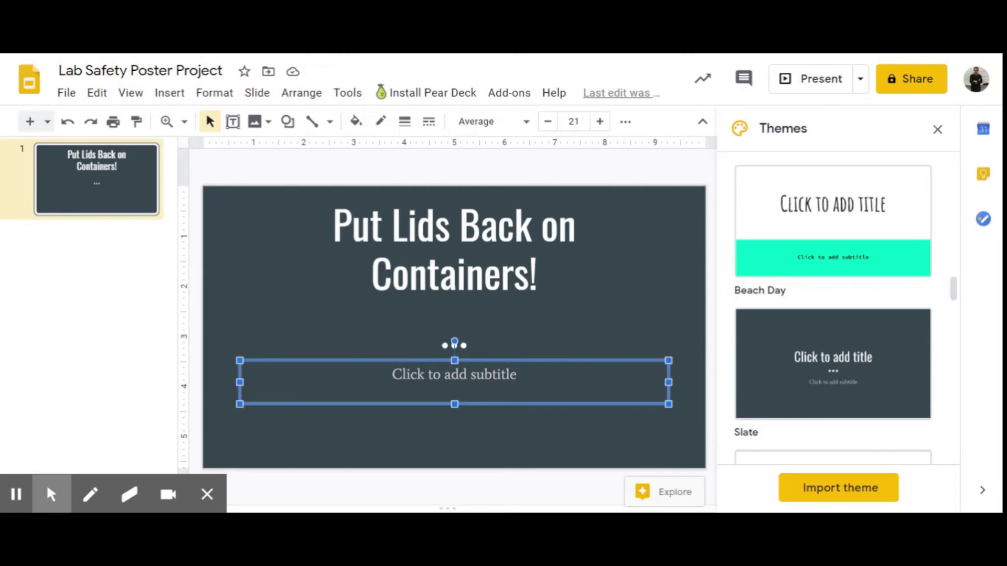
- Delete the empty subtitle placeholder from the slide
key("Delete")
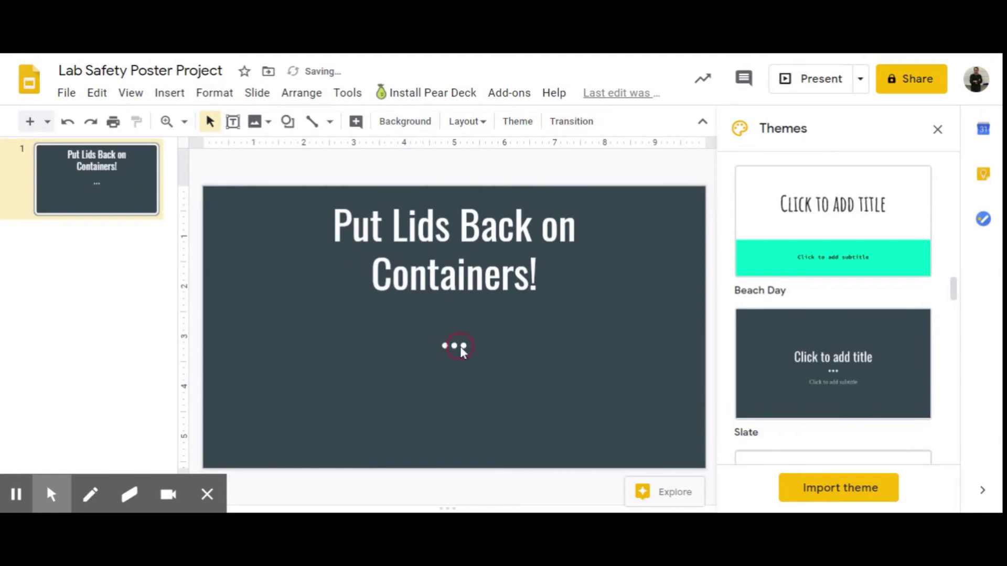
left_click(483, 348)
left_click(496, 366)
left_click(476, 339)
left_click(497, 374)
- Show the basic shapes grid via Insert > Shape > Shapes
left_click(170, 95)
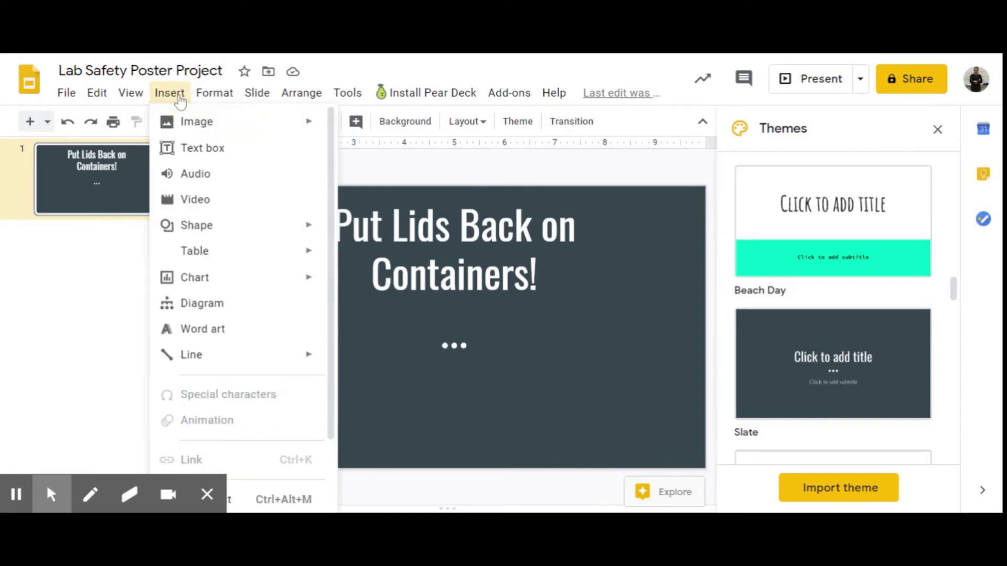
mouse_move(225, 126)
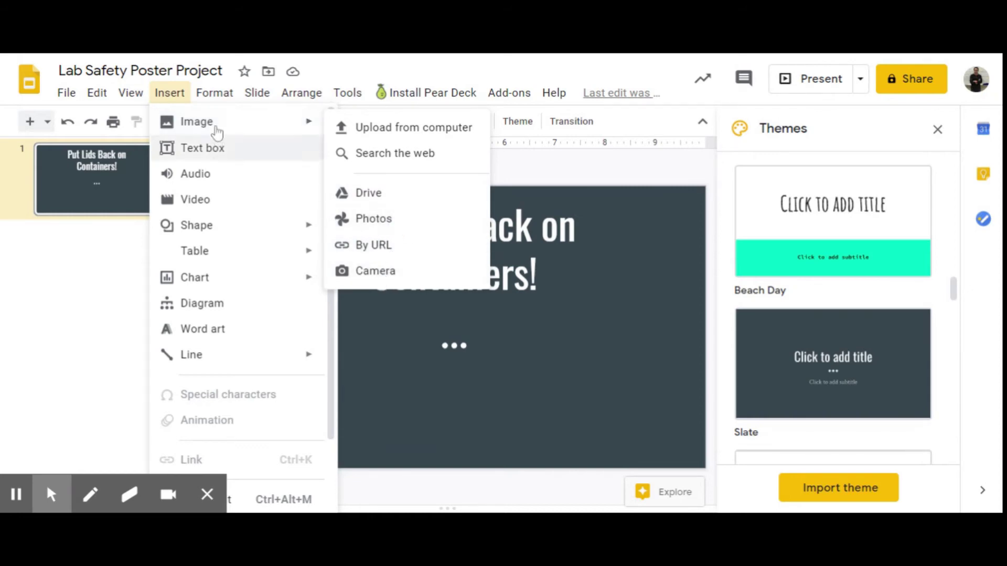
mouse_move(222, 235)
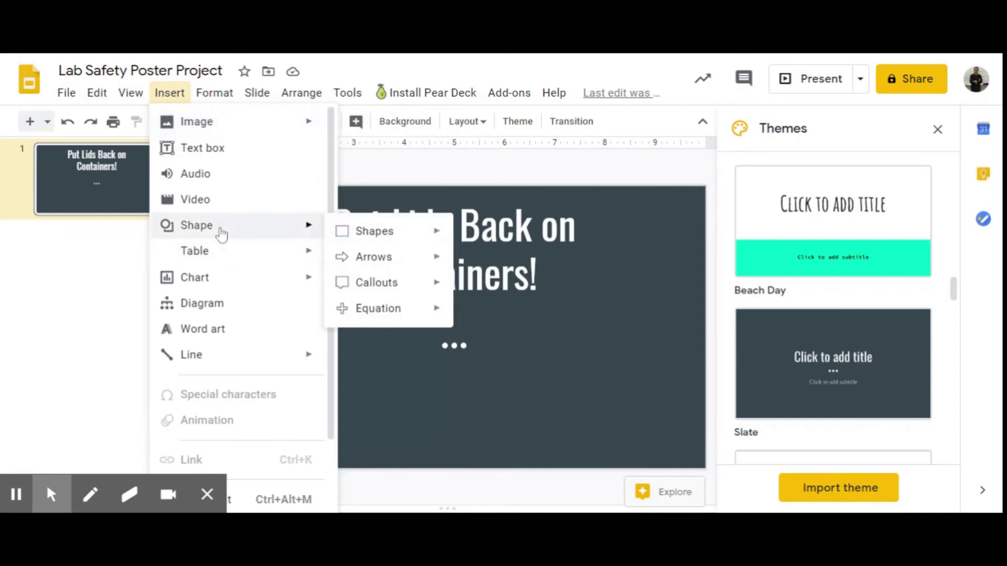
mouse_move(422, 236)
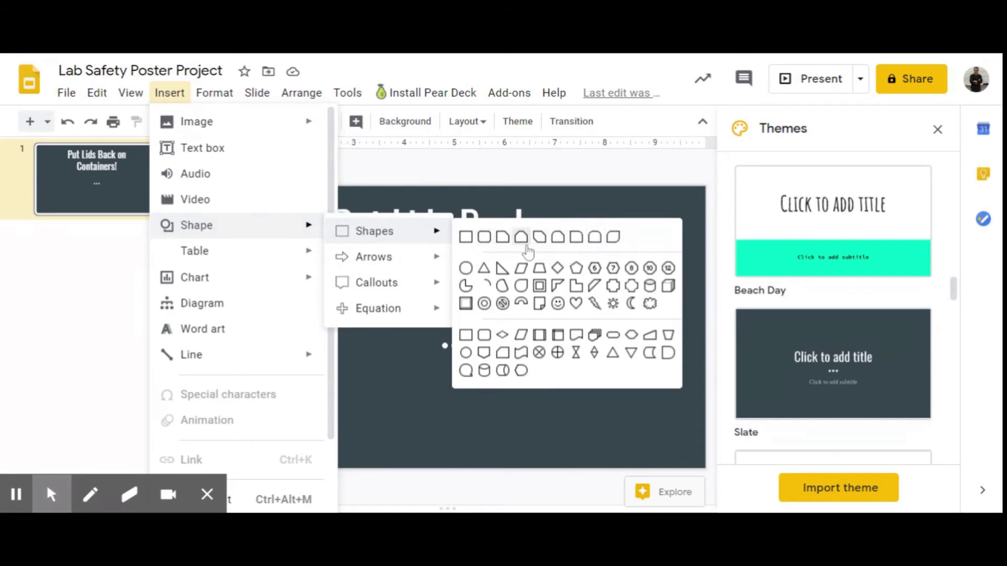
- Draw a tall rounded rectangle in the slide's lower left and round its corners further
left_click(597, 245)
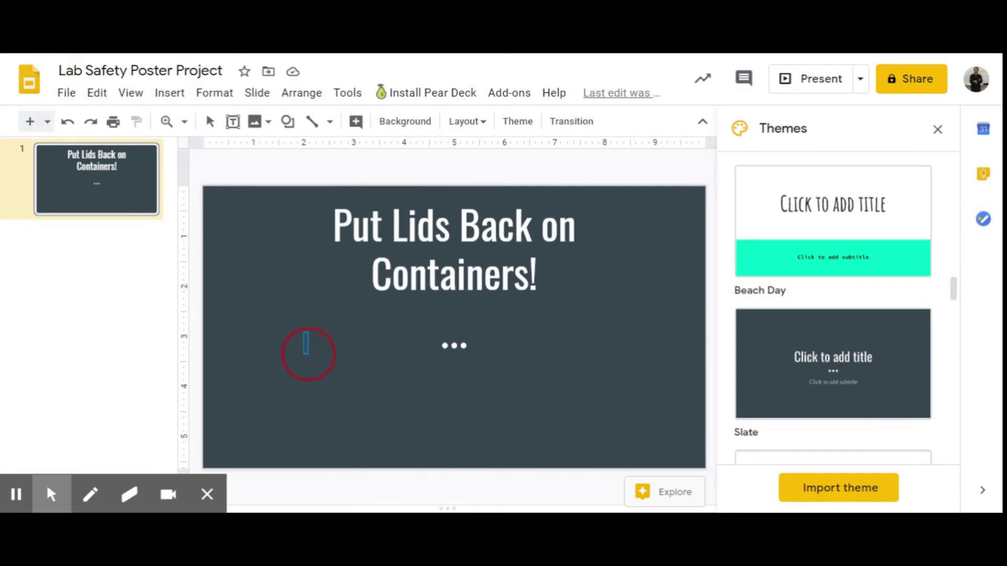
left_click_drag(308, 354, 367, 446)
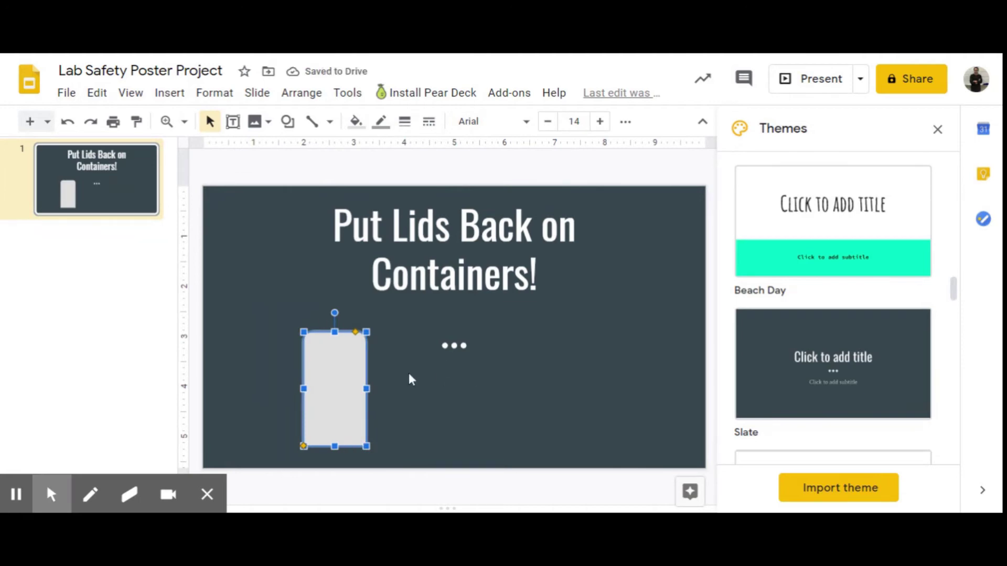
key("Escape")
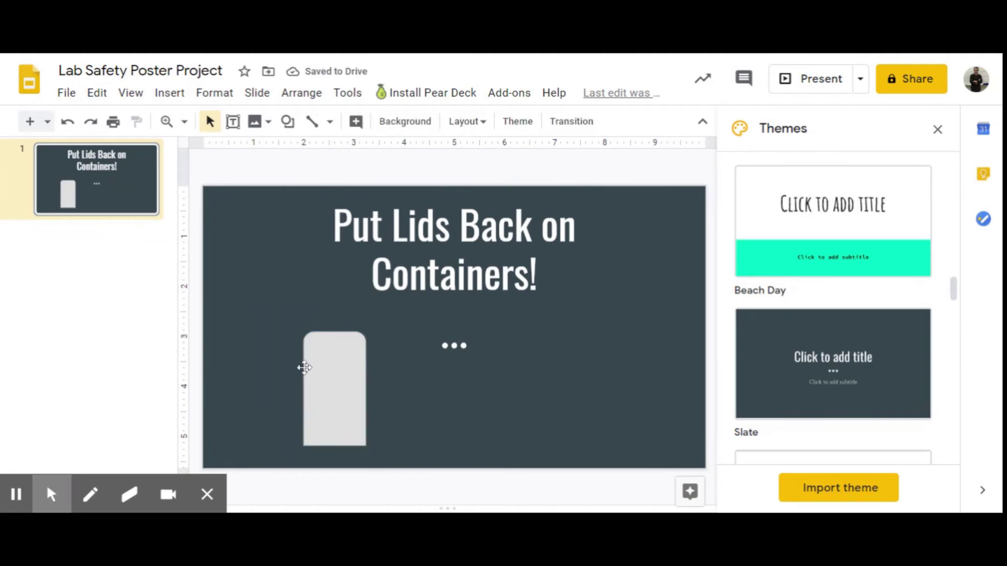
left_click(349, 434)
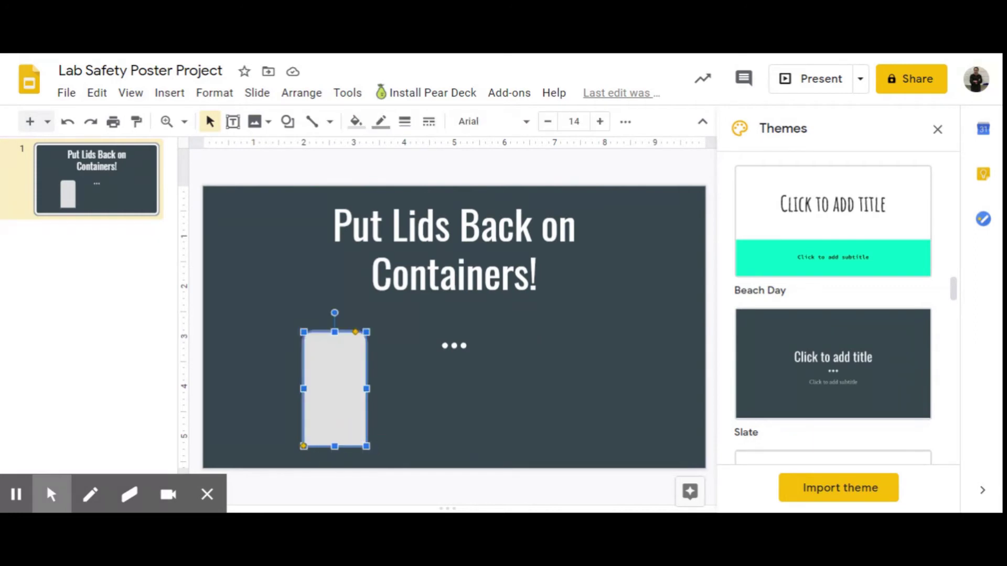
mouse_move(303, 446)
left_mouse_down()
mouse_move(322, 452)
mouse_move(306, 449)
left_mouse_up()
- Draw a small lid shape and centre it on top of the bottle body
left_click(270, 422)
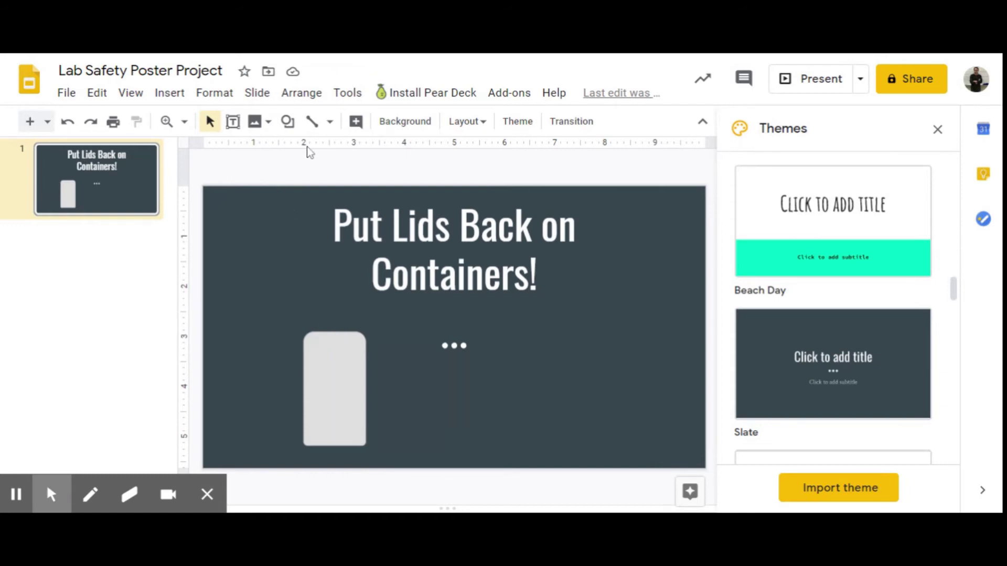
left_click(290, 124)
mouse_move(367, 155)
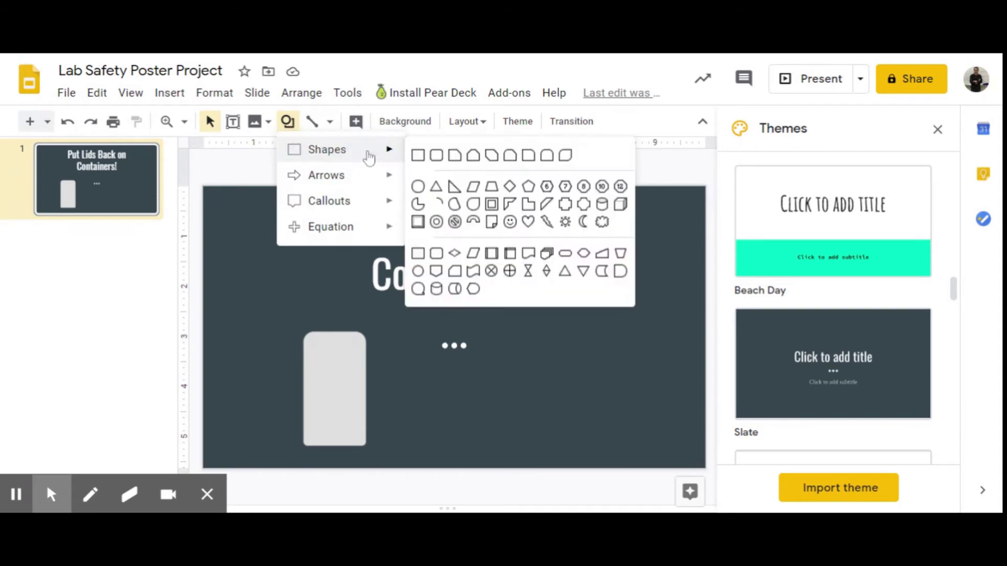
left_click(547, 155)
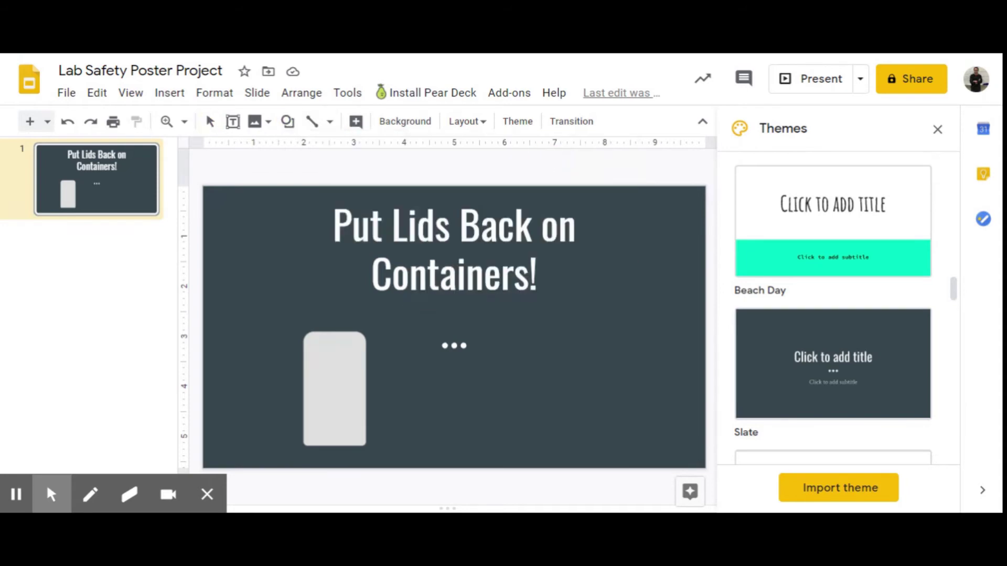
left_click_drag(323, 318, 347, 332)
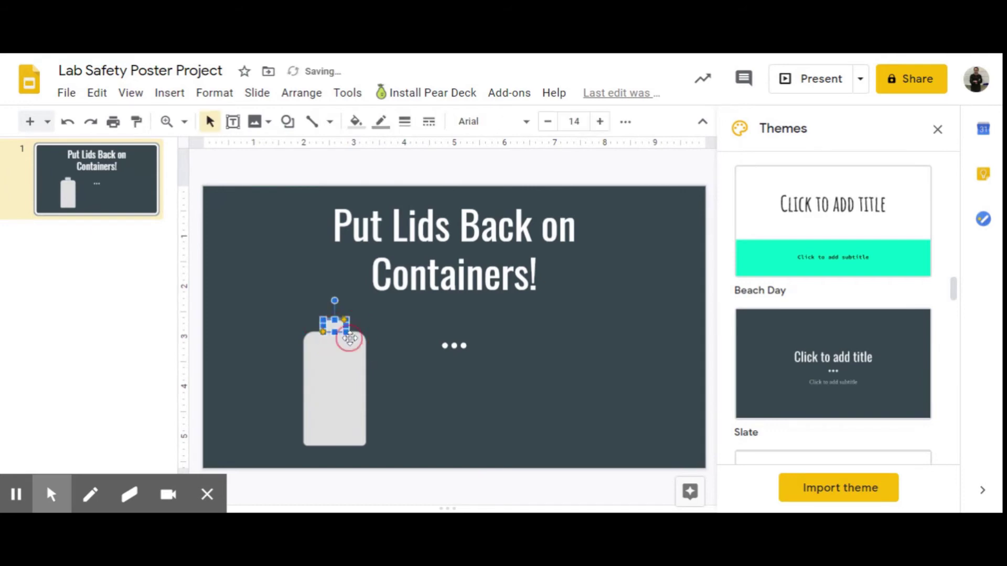
left_click(285, 306)
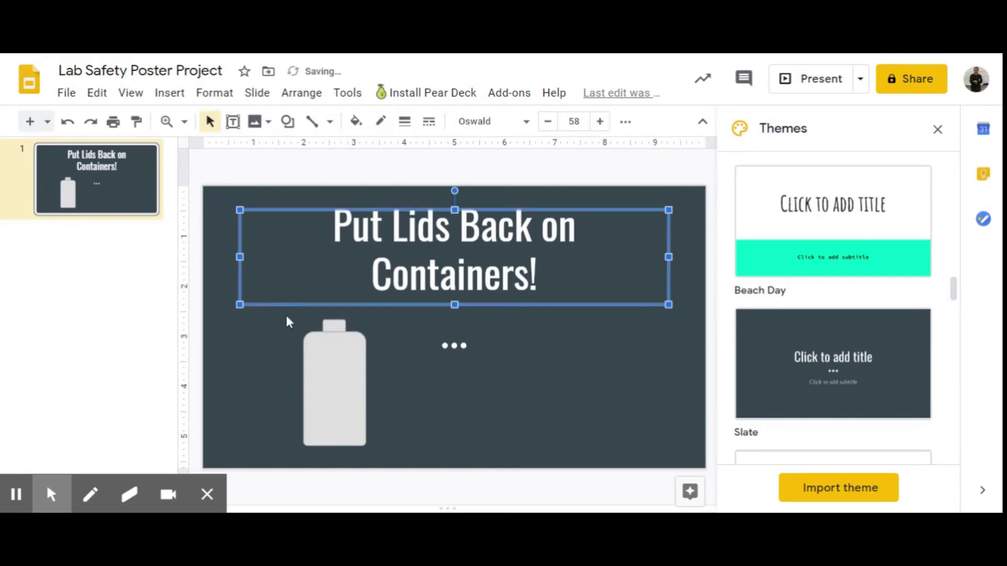
left_click(340, 329)
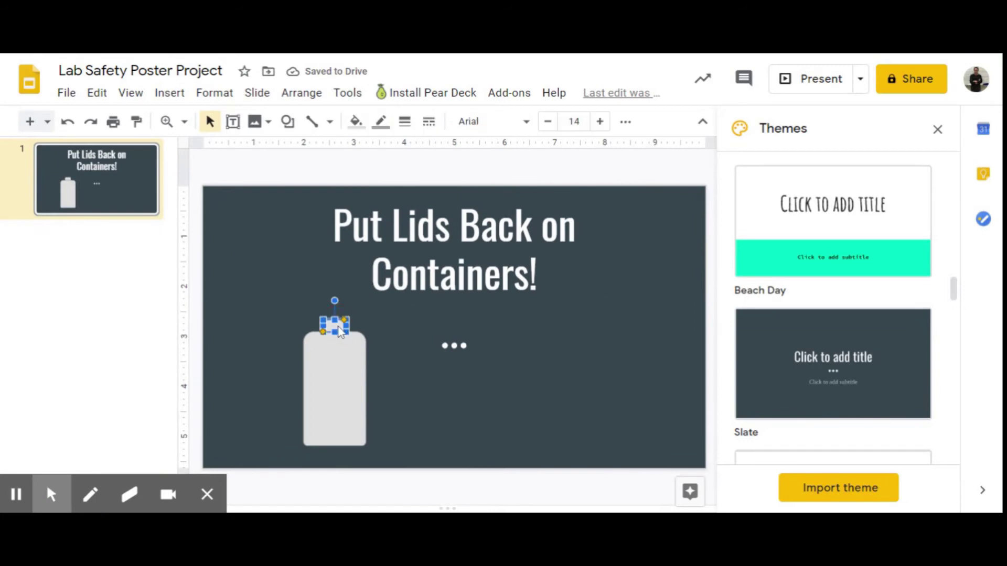
left_click_drag(341, 330, 338, 333)
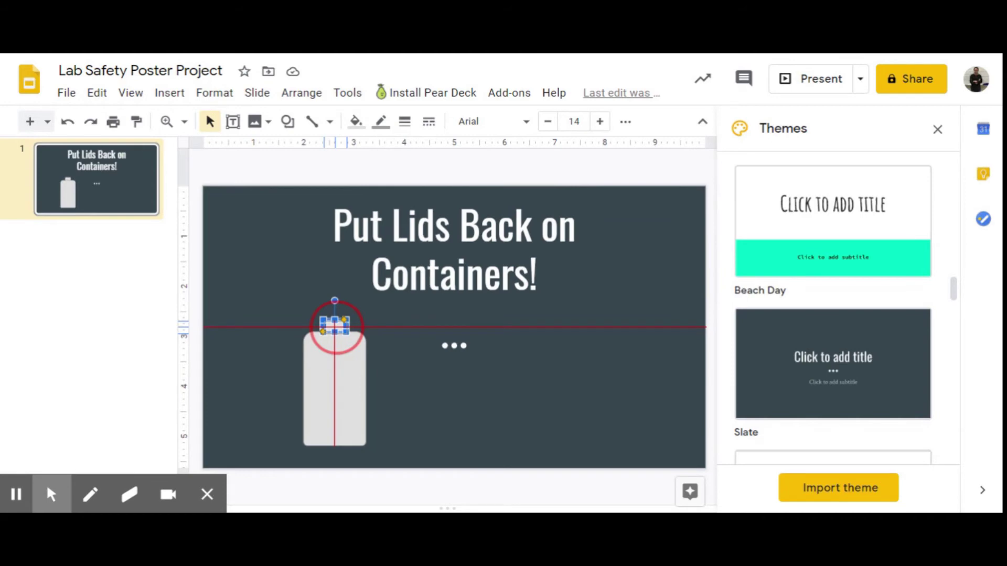
left_click_drag(338, 332, 338, 332)
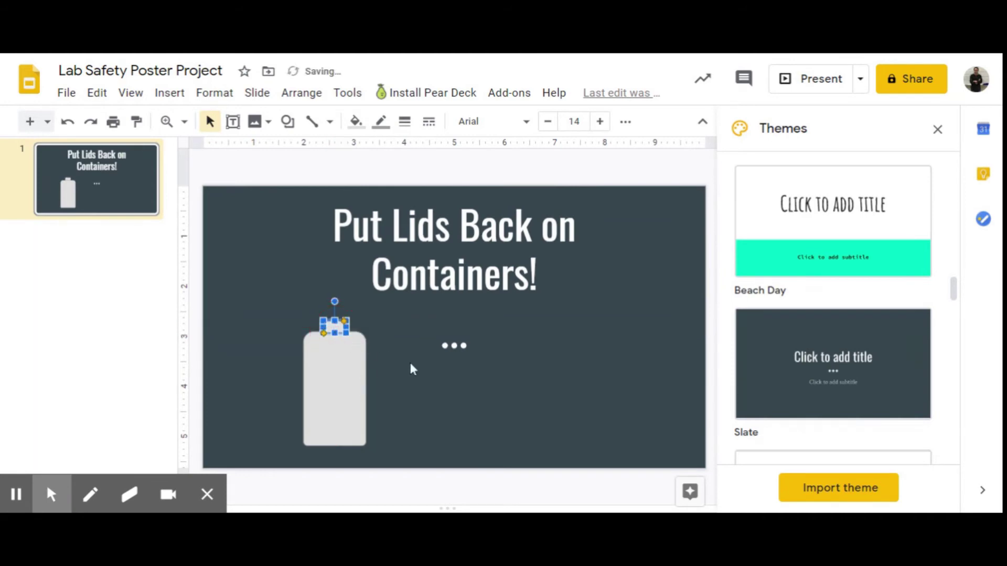
left_click(409, 362)
- Fill both the bottle body and the lid with white
left_click(346, 357)
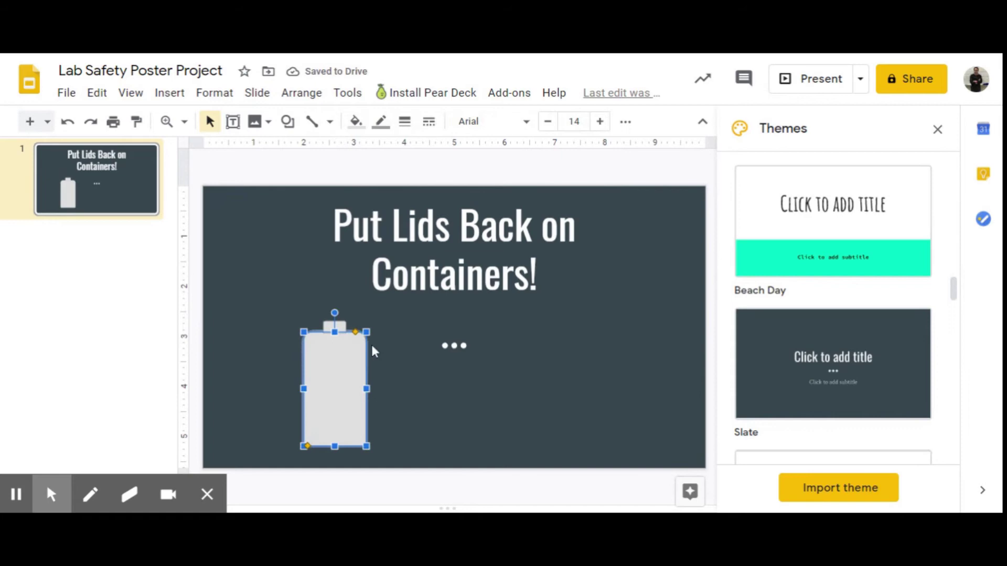
left_click(356, 123)
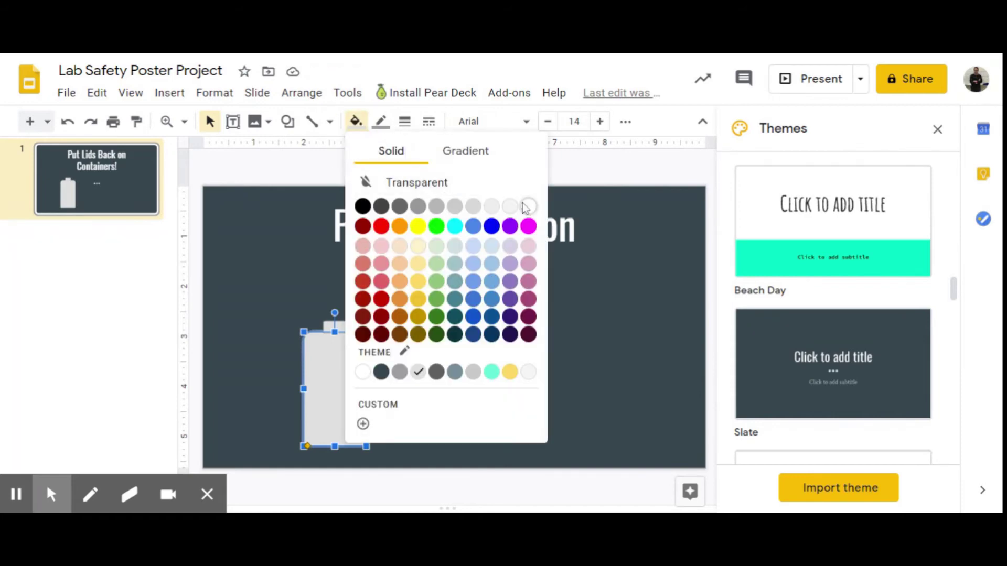
left_click(527, 206)
left_click(338, 327)
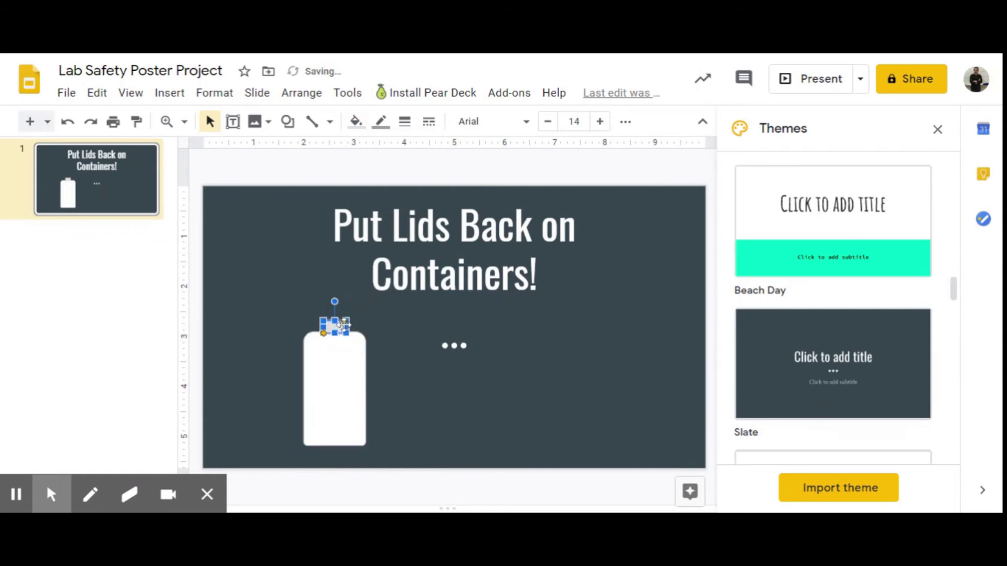
left_click(355, 122)
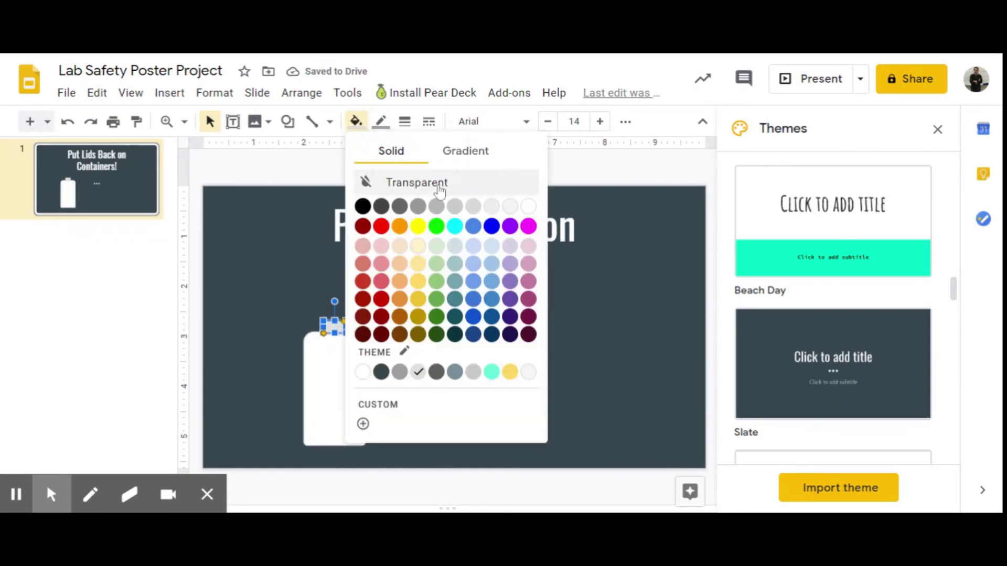
left_click(528, 206)
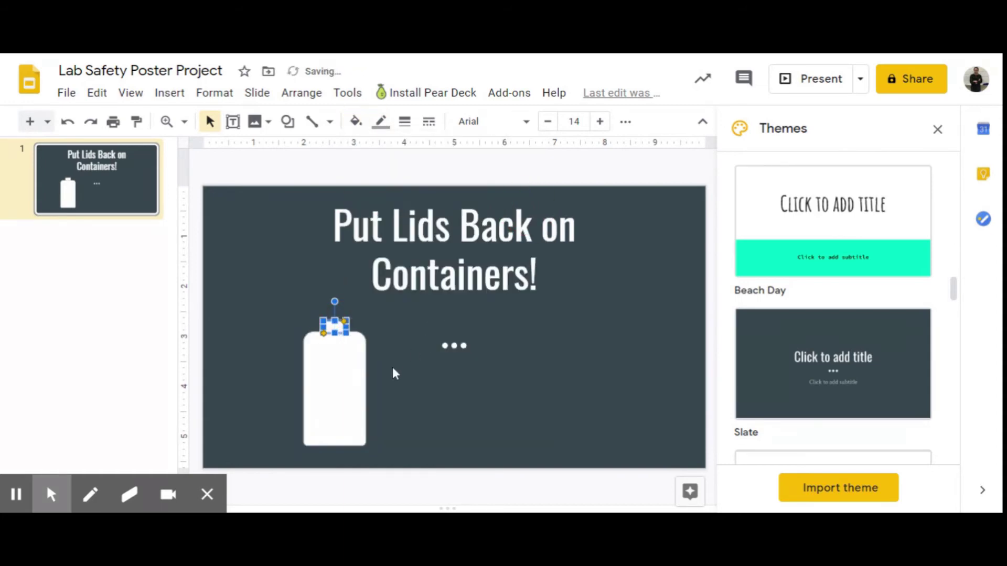
- Set the lid's border colour to Transparent
left_click(335, 366)
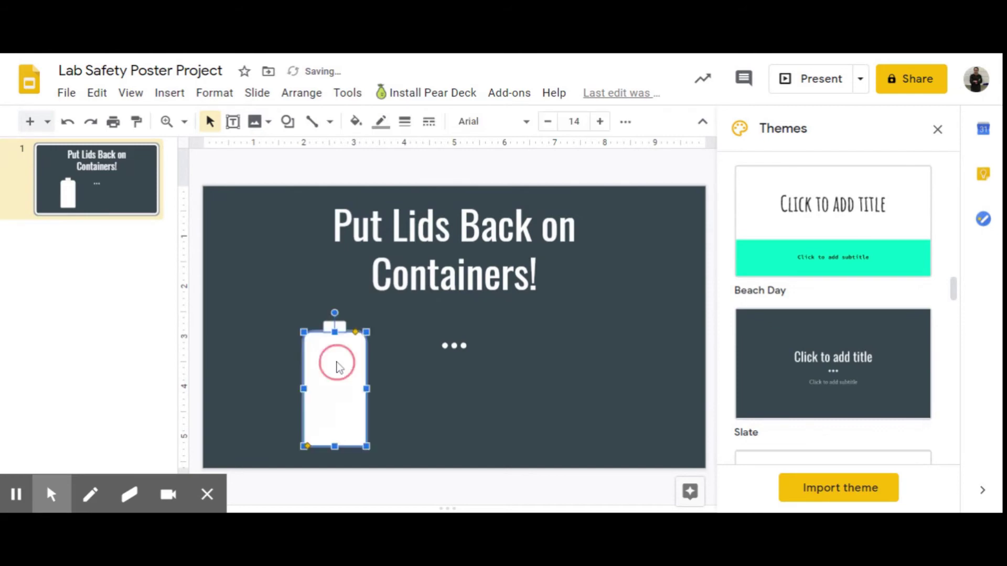
left_click(382, 123)
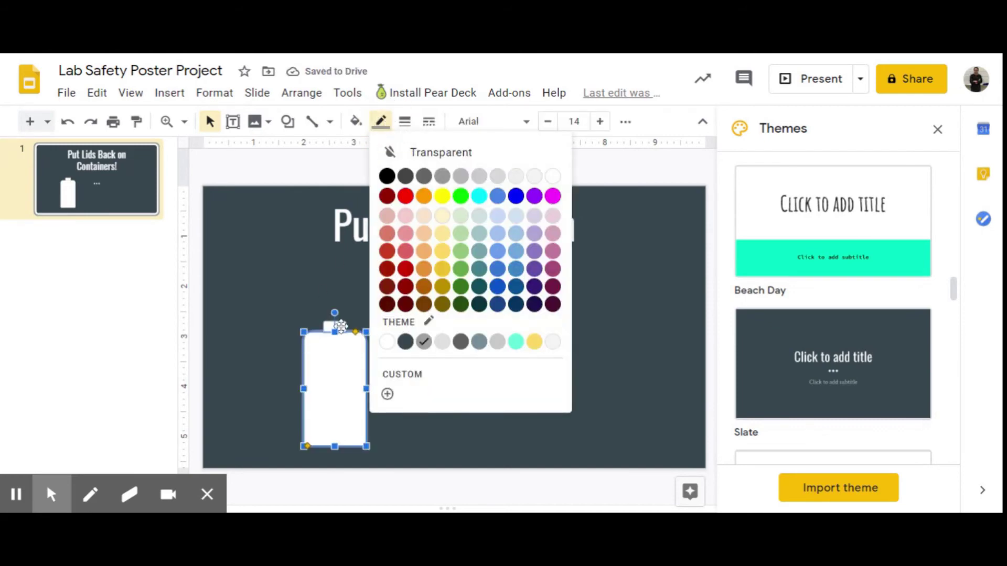
left_click(335, 326)
left_click(382, 123)
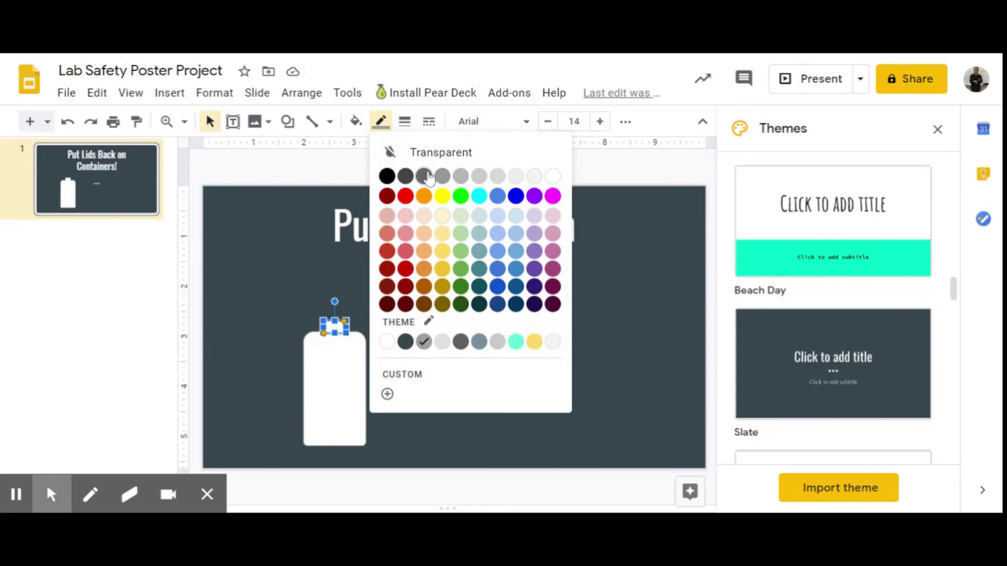
left_click(507, 153)
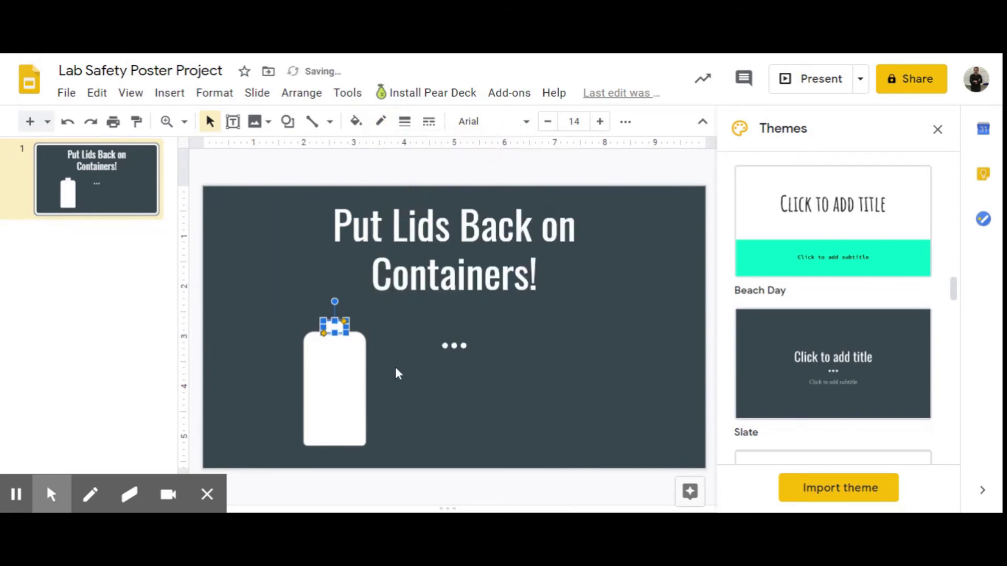
left_click(371, 351)
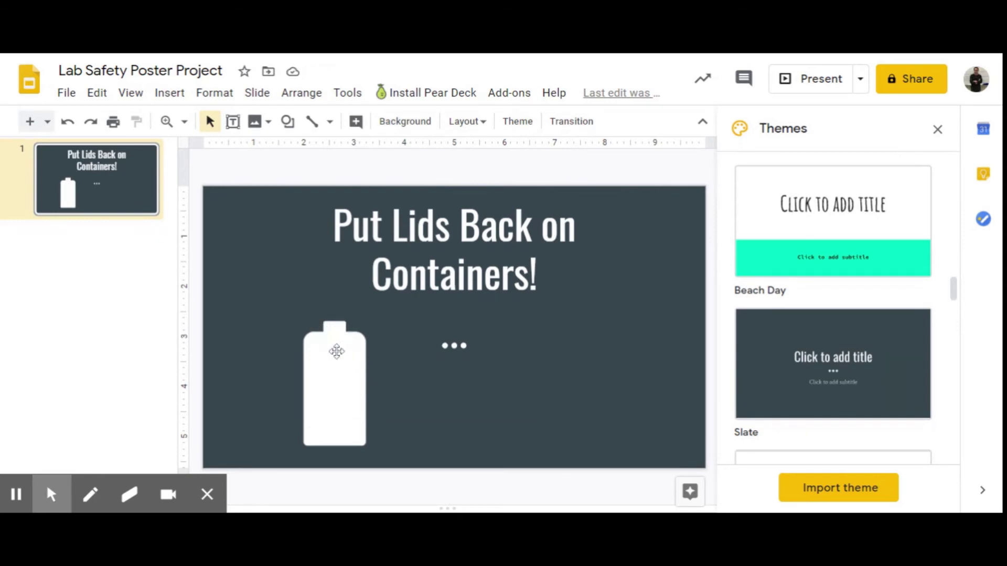
- Draw a rounded rectangle inside the bottle and shorten it to the lower half
left_click(337, 351)
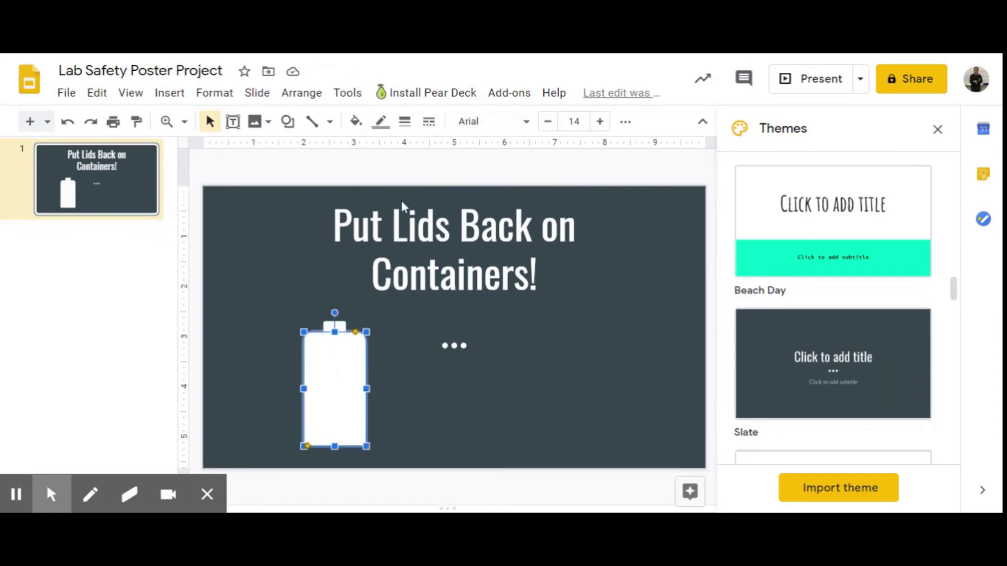
left_click(297, 130)
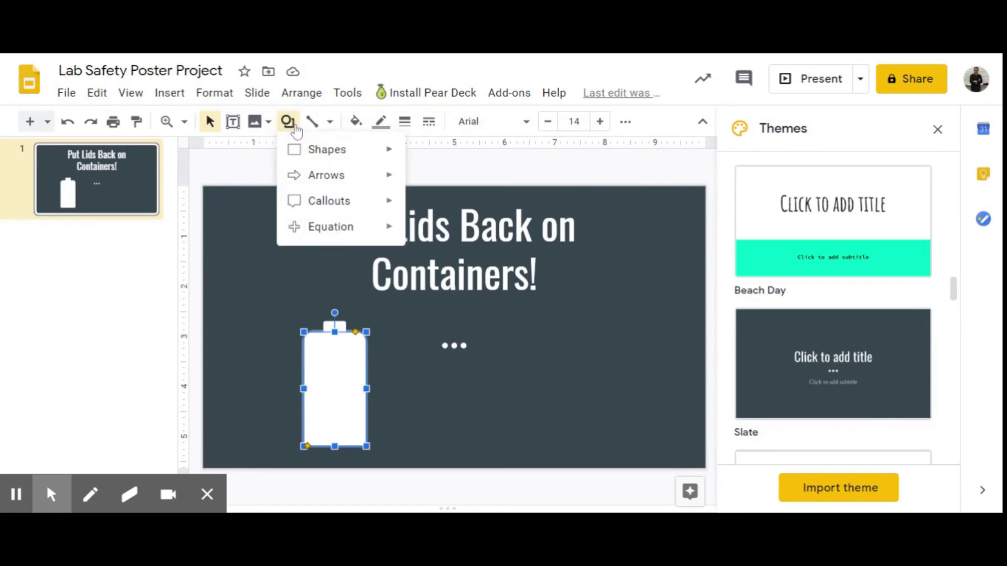
mouse_move(344, 154)
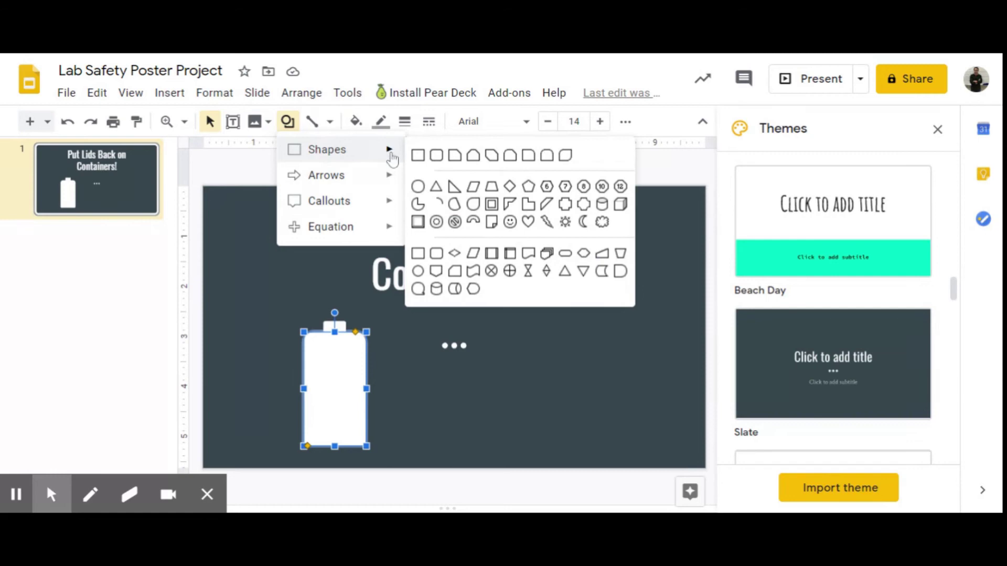
left_click(438, 163)
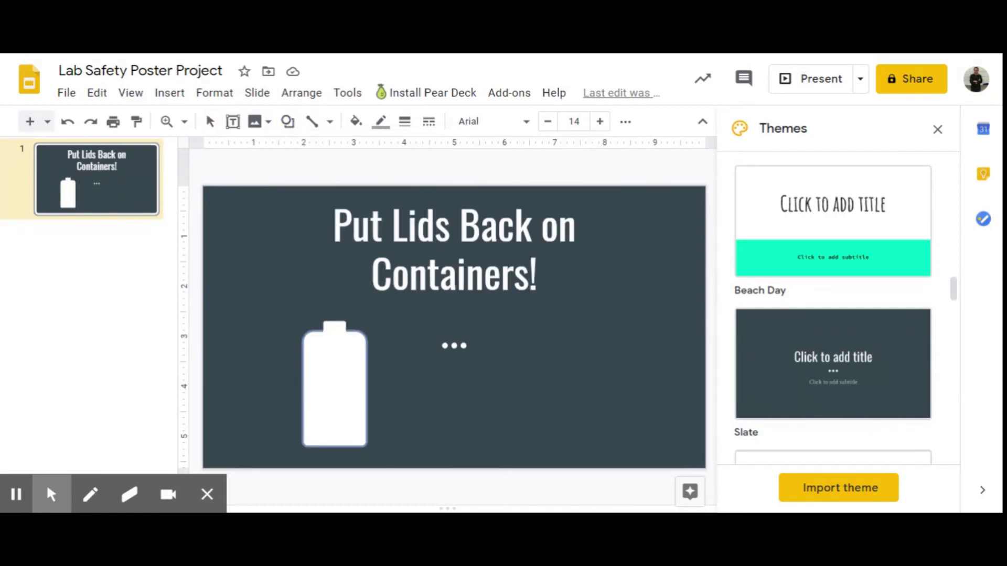
left_click_drag(316, 346, 356, 438)
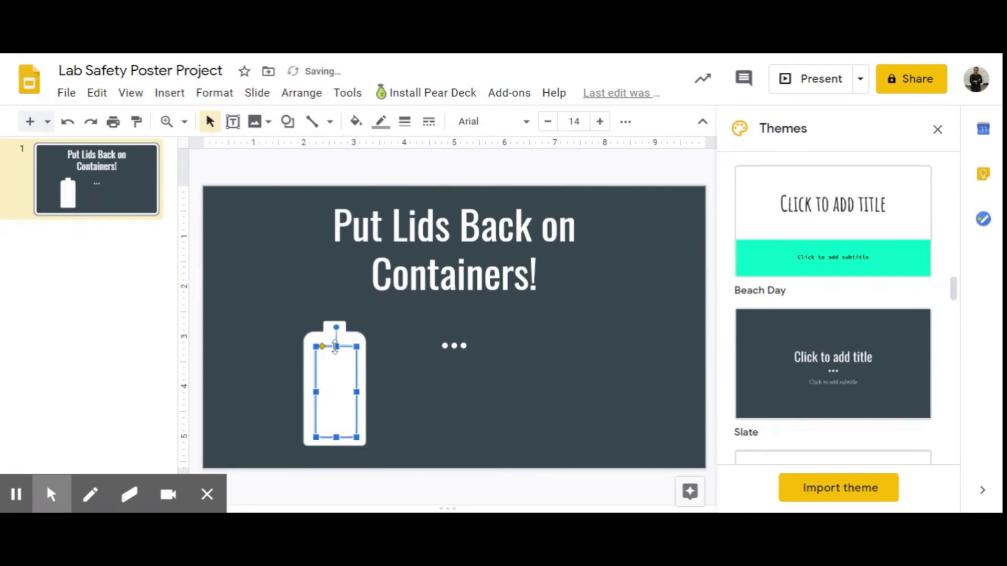
left_click_drag(337, 347, 361, 411)
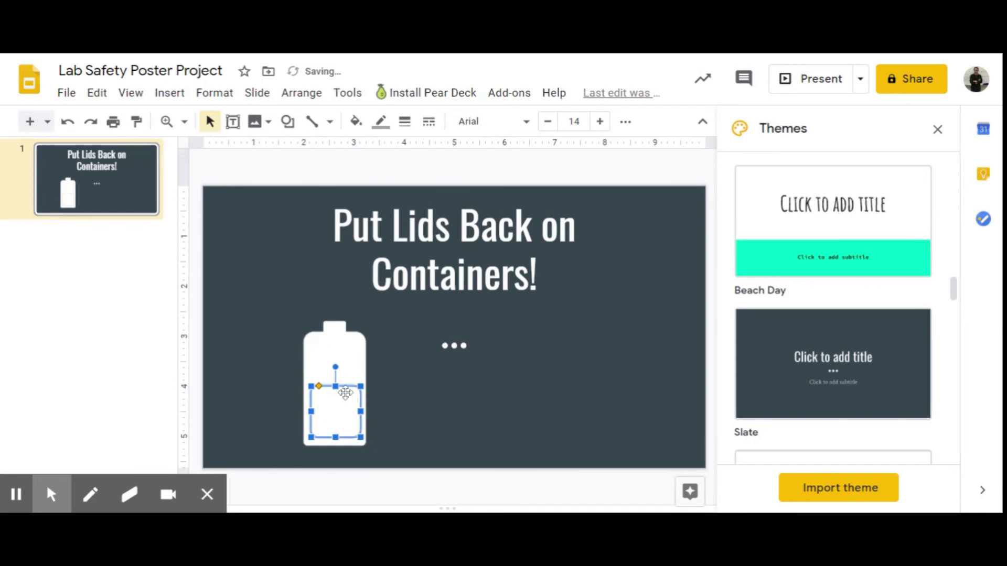
- Fill the inner rectangle solid blue and nudge it up-left into place inside the bottle
left_click(356, 122)
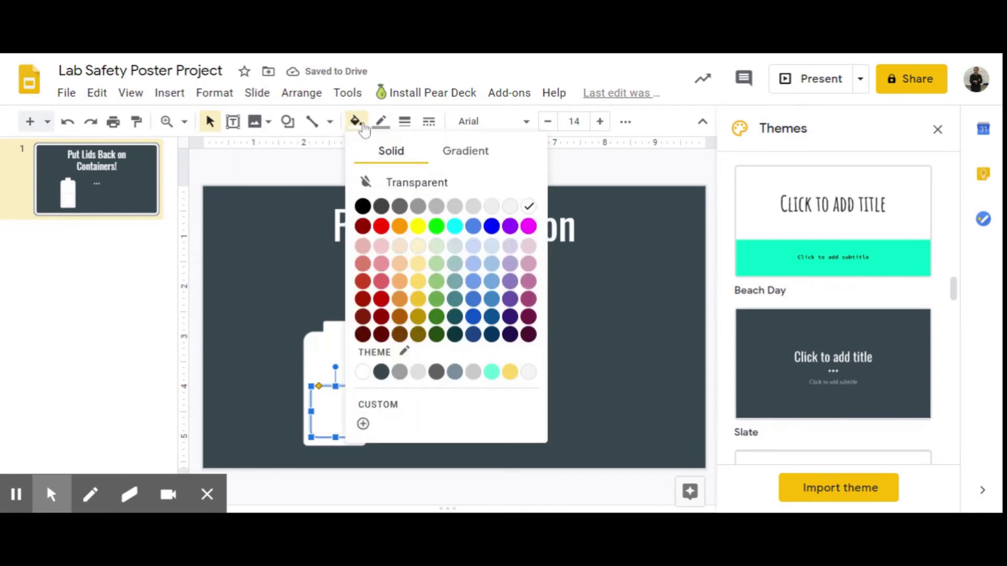
left_click(493, 227)
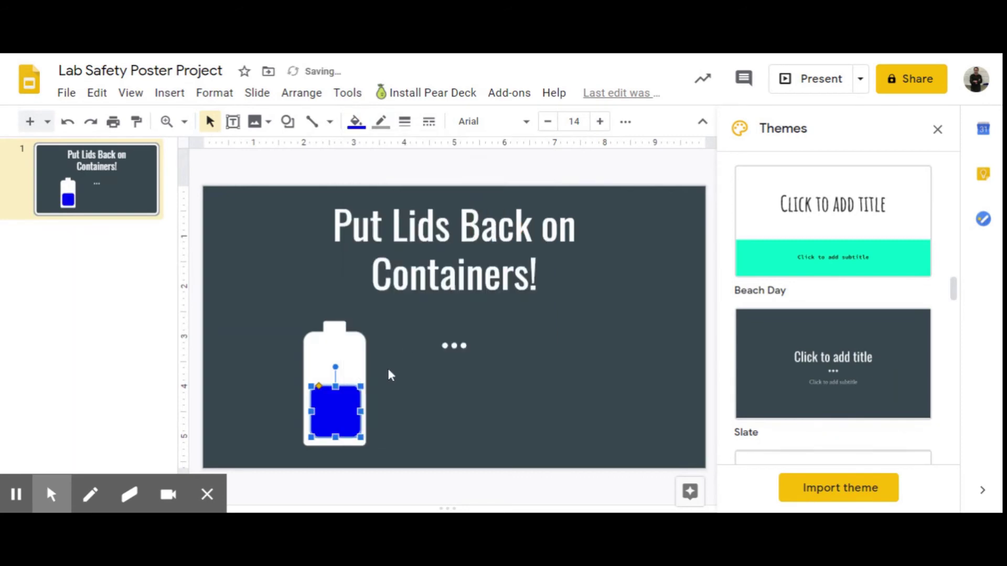
key("Escape")
left_click(338, 415)
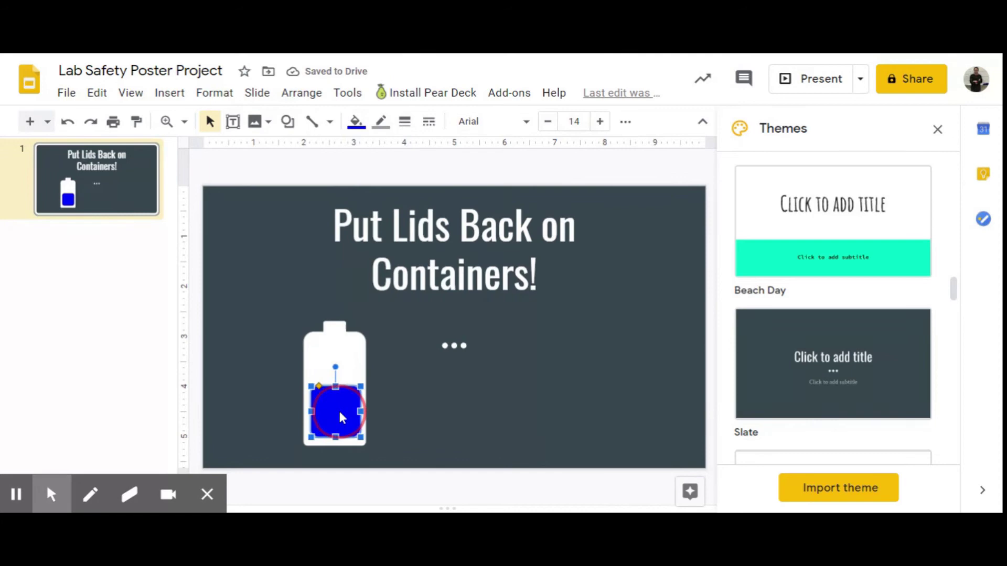
left_click_drag(340, 413, 336, 407)
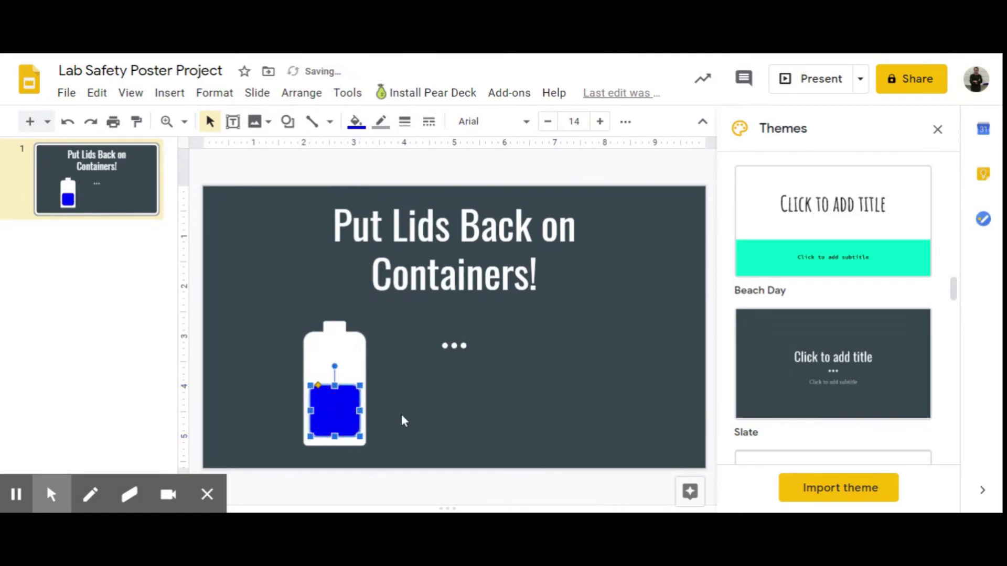
key("Escape")
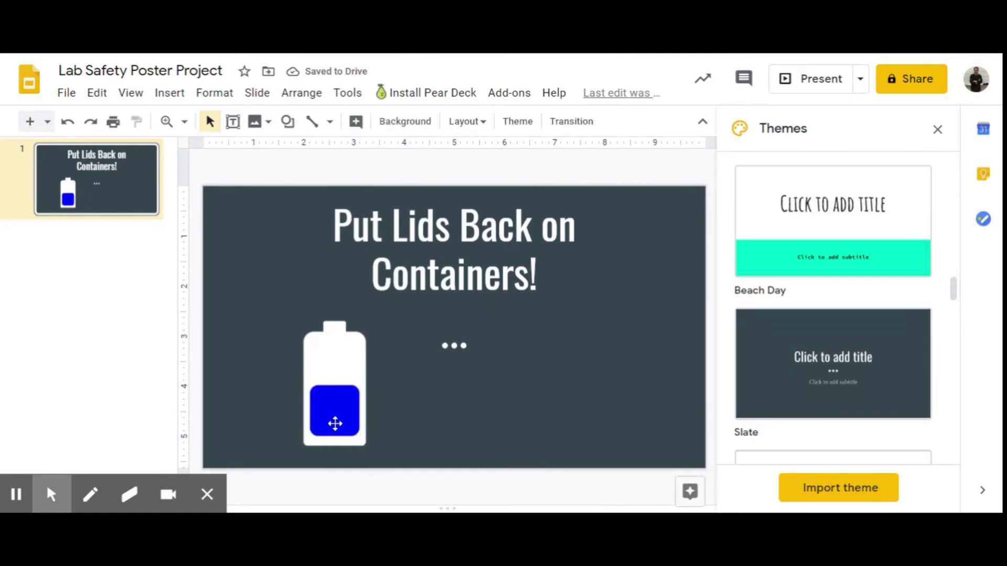
left_click(335, 424)
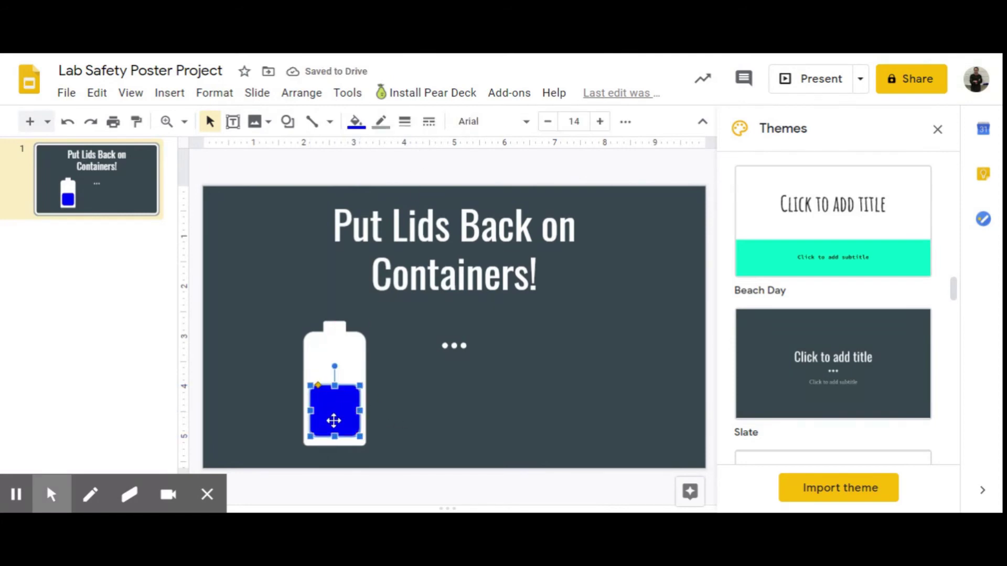
- Change the rectangle's fill to the blue gradient swatch so it looks like liquid
left_click(355, 122)
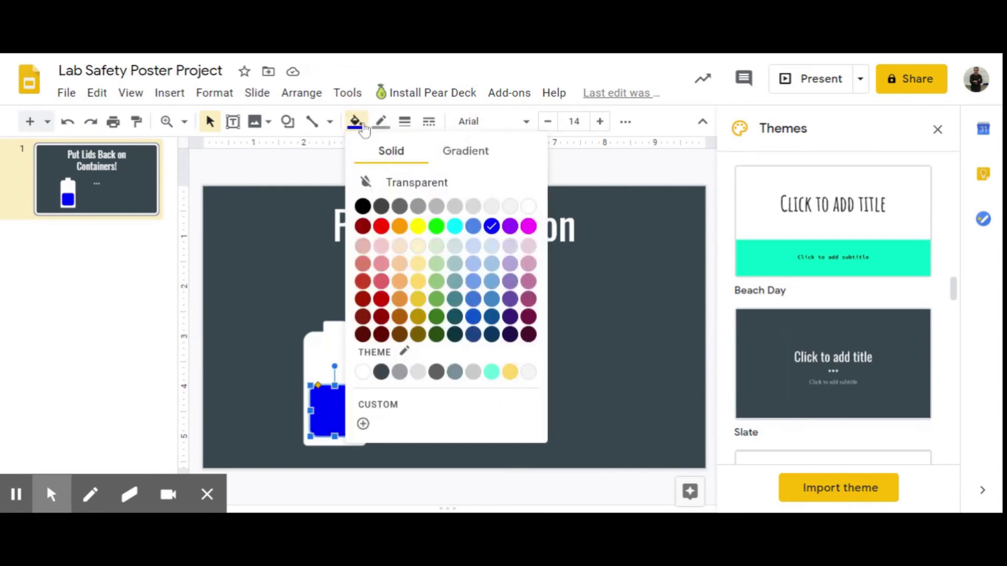
left_click(478, 161)
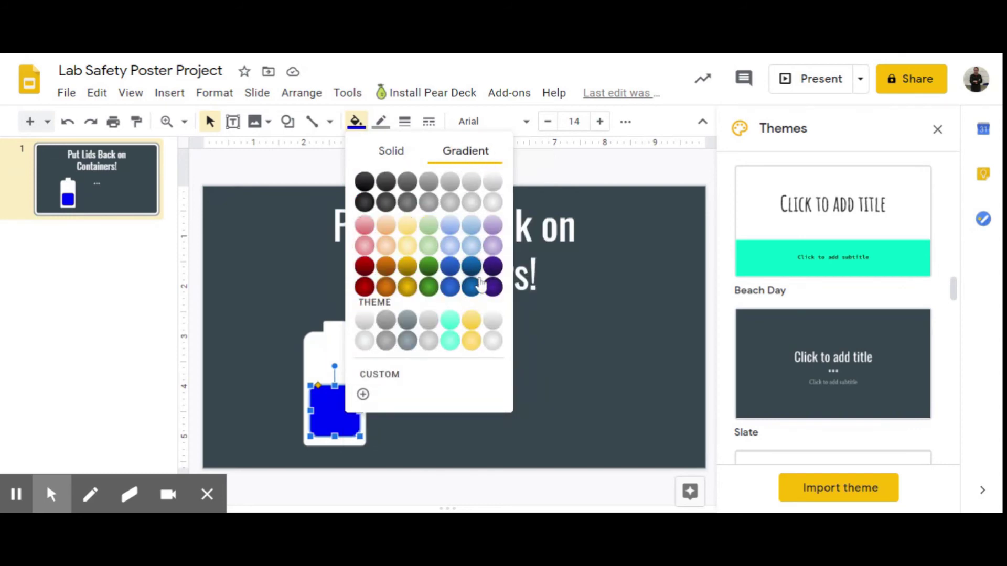
left_click(452, 270)
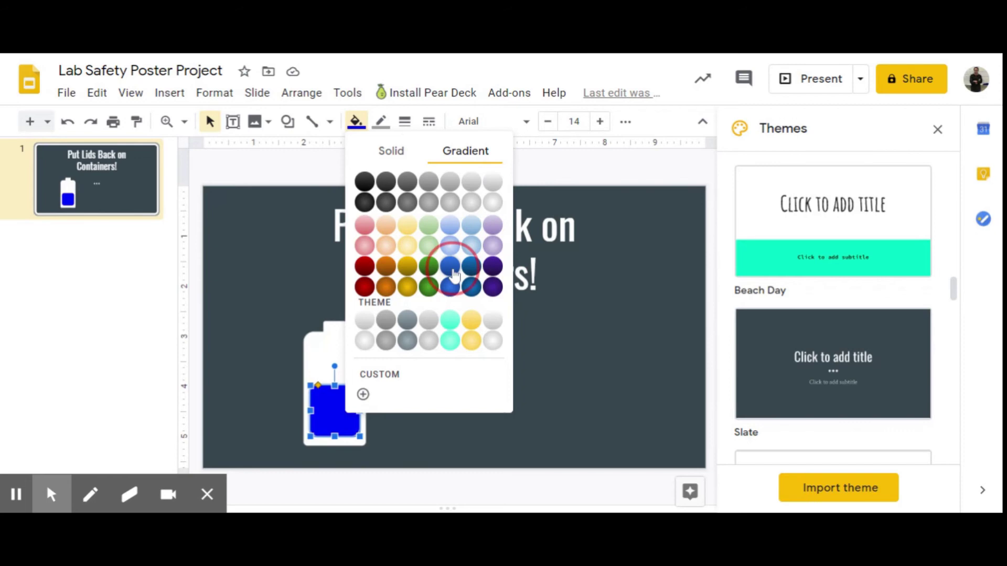
key("Escape")
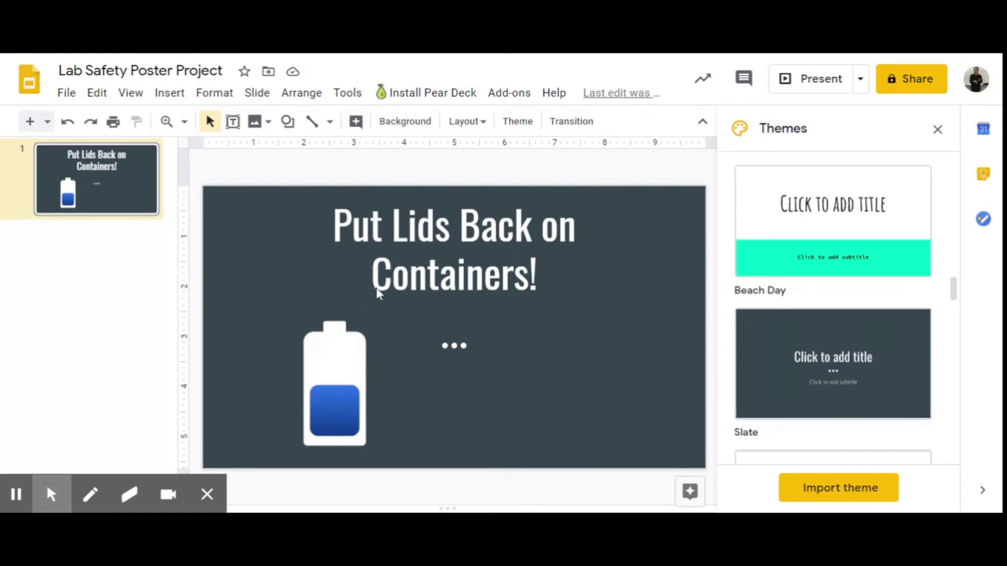
- Draw a cloud shape above the bottle's top, move it up toward the title, and fill it light green
left_click(287, 122)
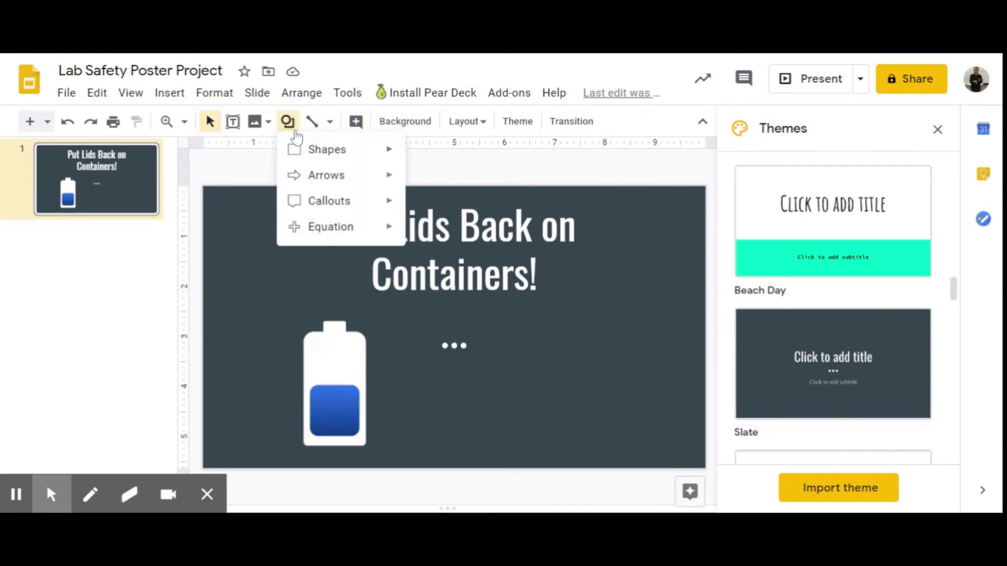
mouse_move(313, 151)
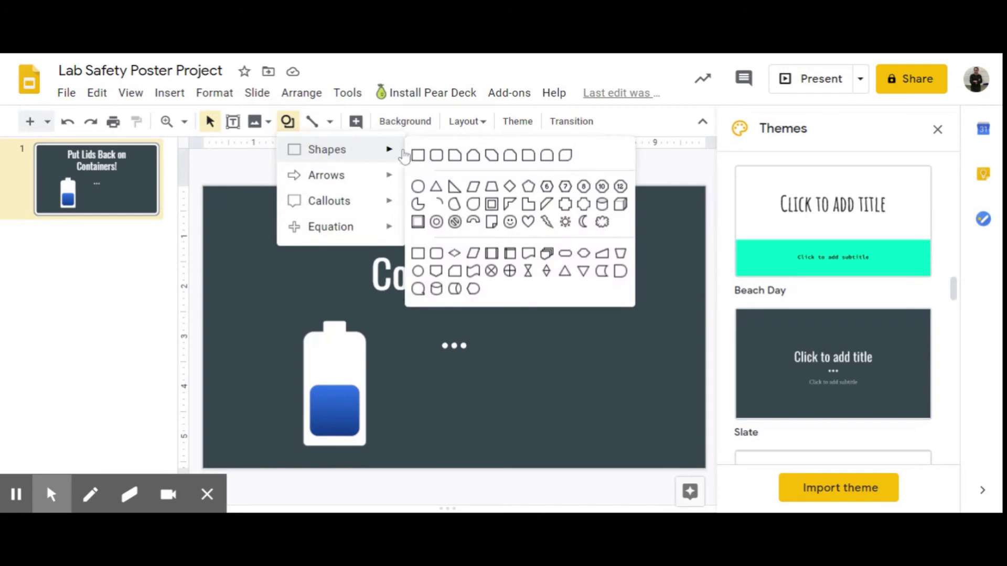
left_click(603, 224)
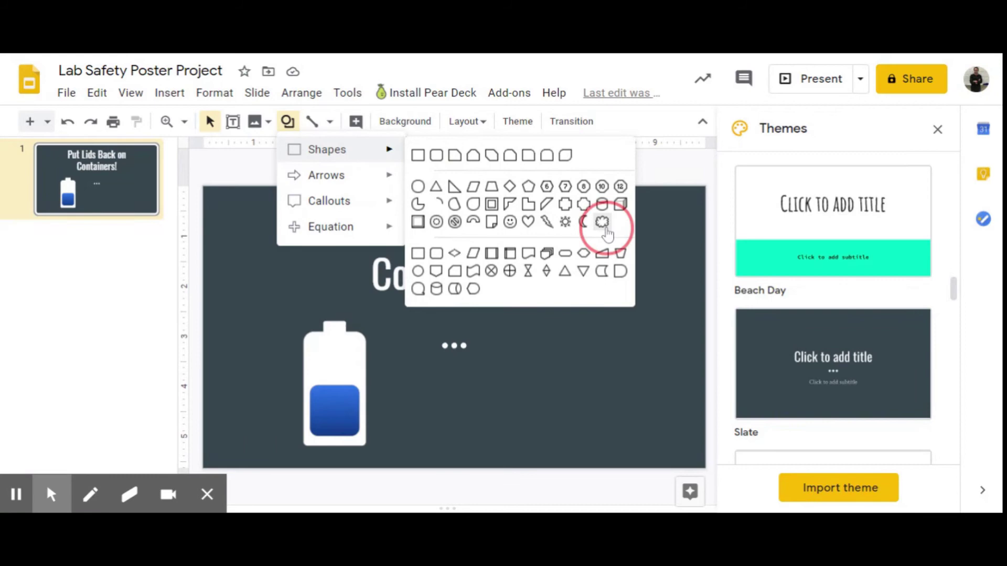
left_click_drag(341, 300, 454, 346)
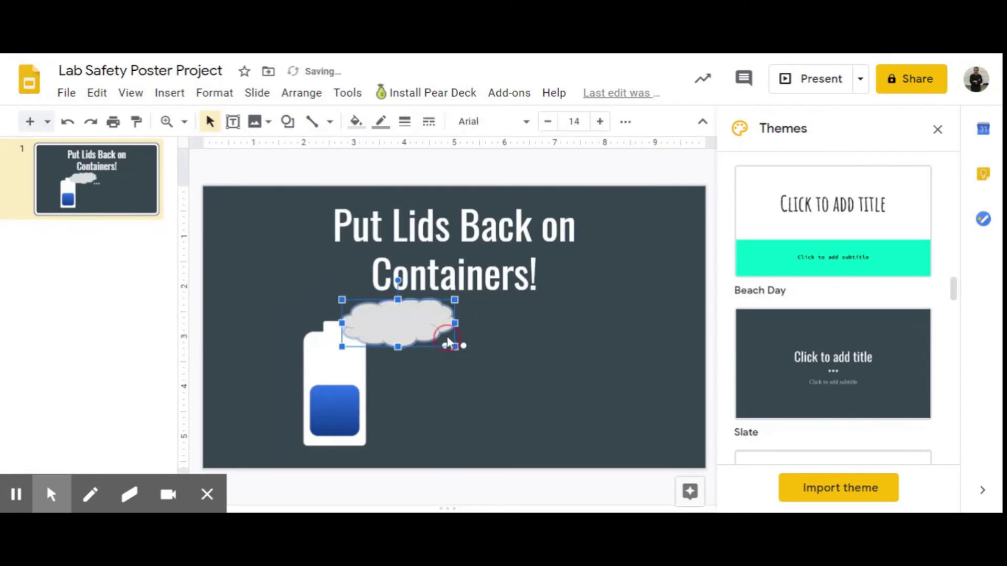
left_click(382, 320)
left_click_drag(382, 321, 383, 306)
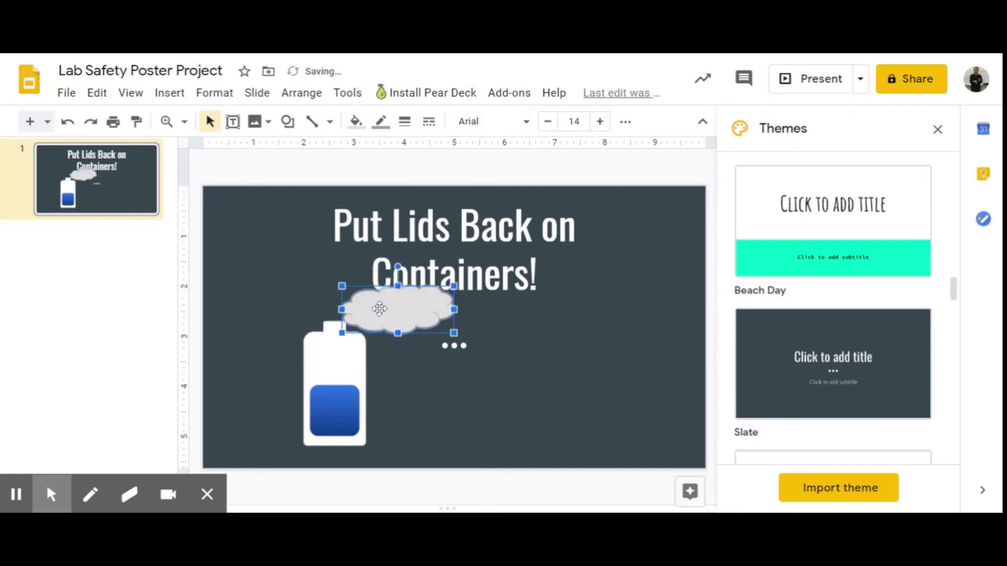
left_click(355, 122)
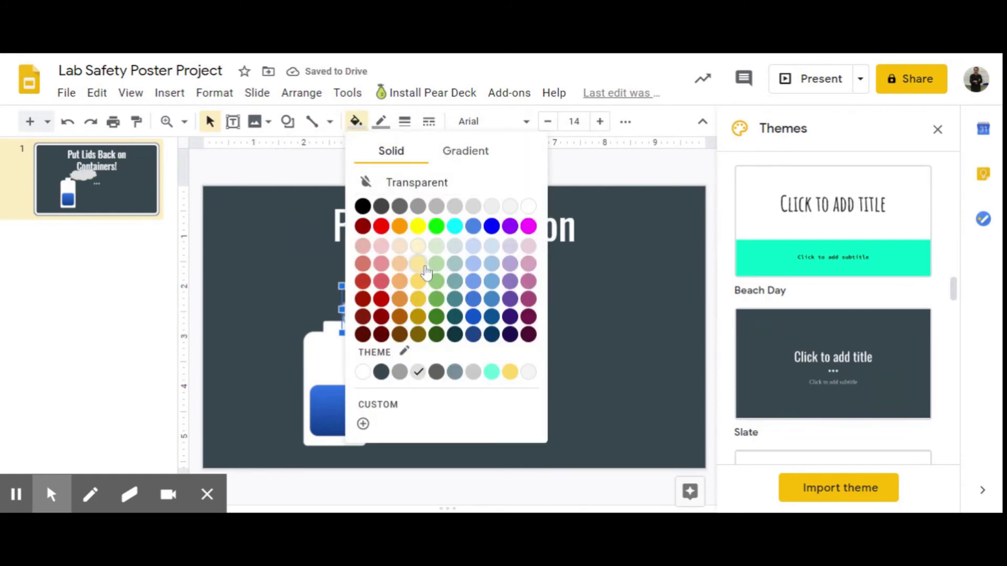
left_click(436, 263)
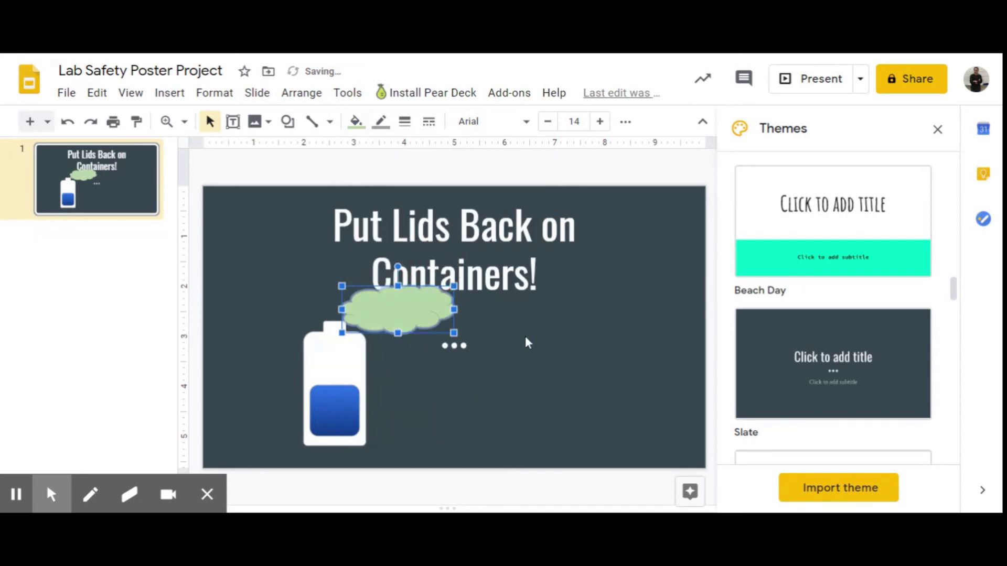
left_click(325, 304)
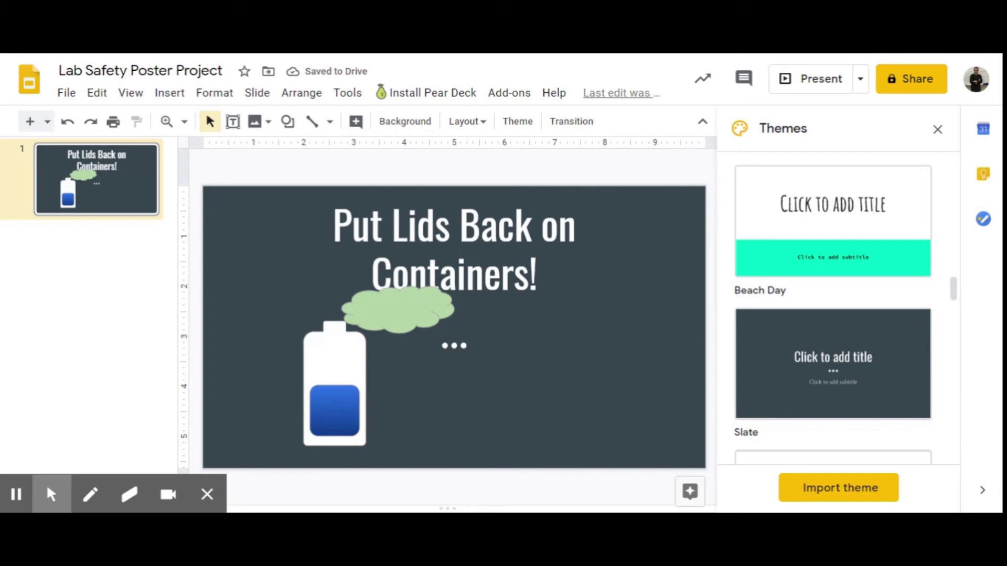
- Shift the title box right and up, then cut and paste it so it sits in front
left_click(441, 273)
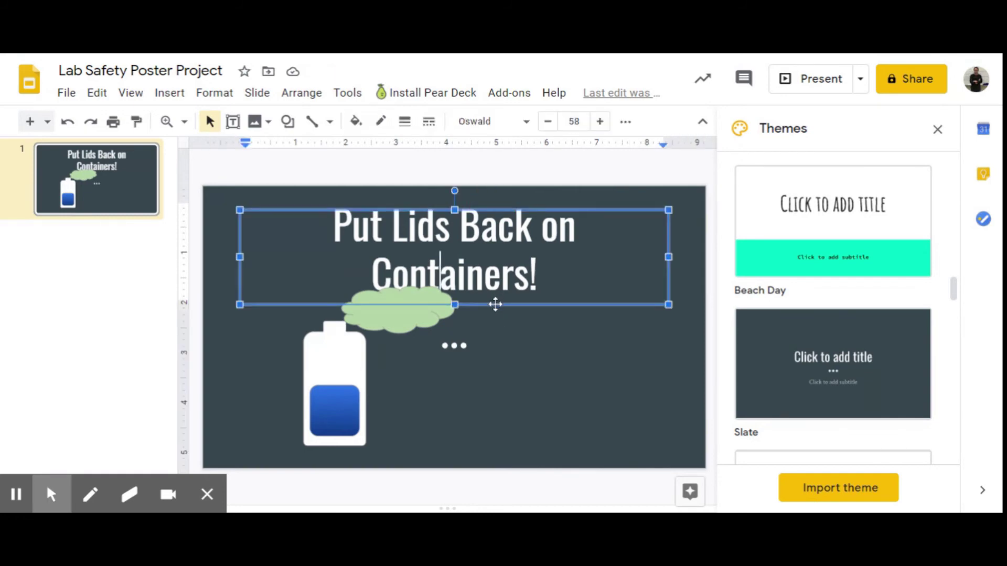
left_click_drag(496, 305, 530, 291)
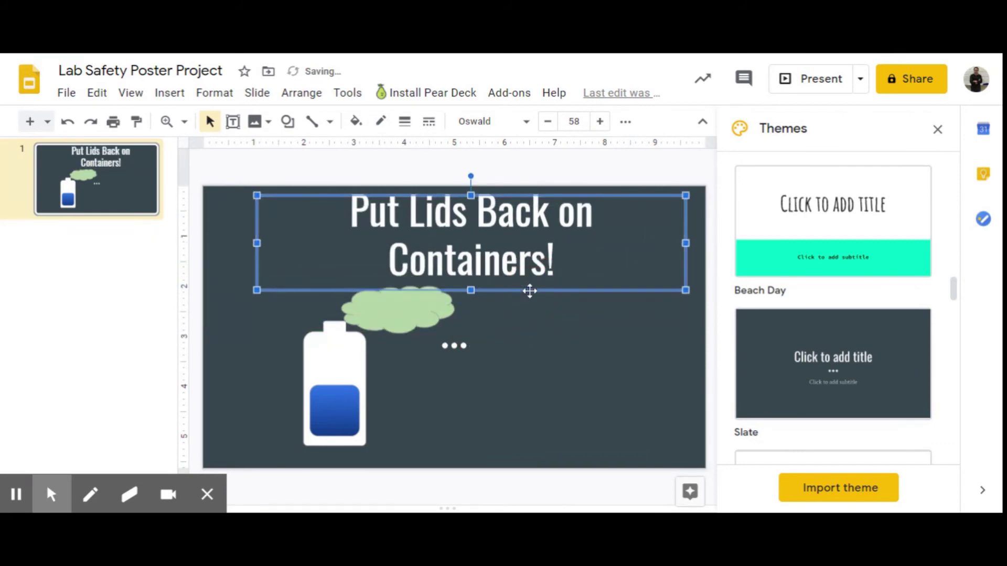
left_click_drag(530, 289, 532, 297)
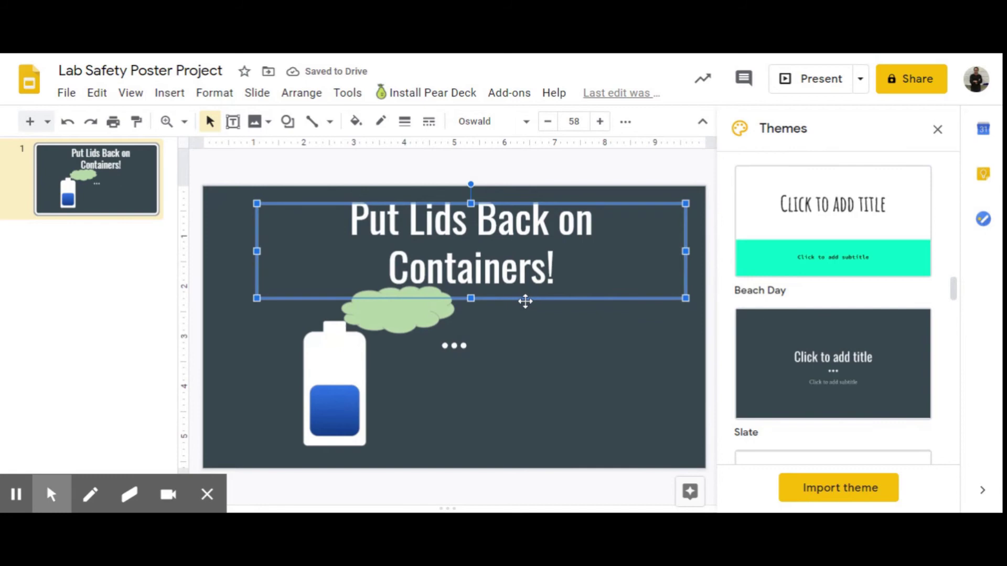
right_click(525, 301)
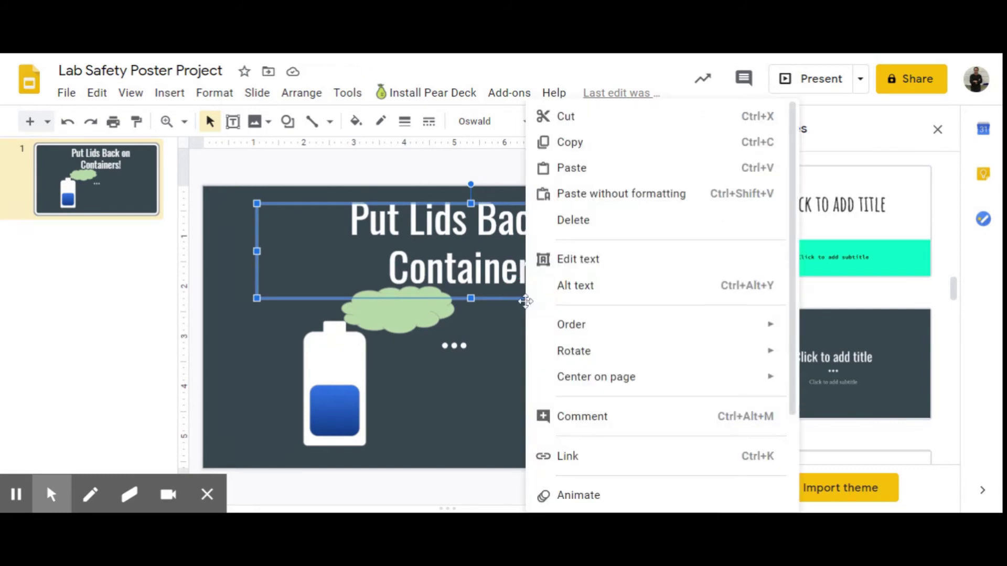
left_click(570, 140)
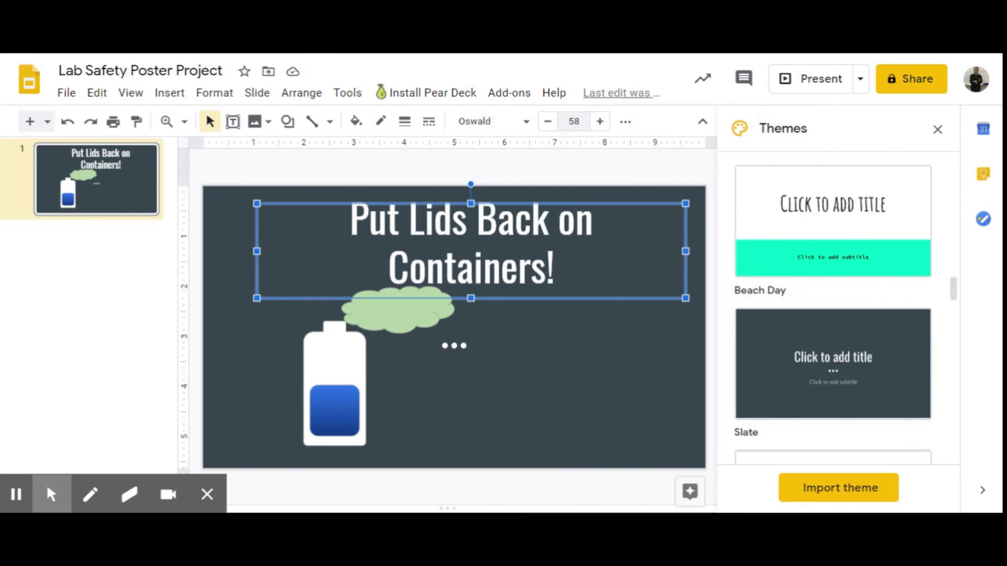
right_click(497, 245)
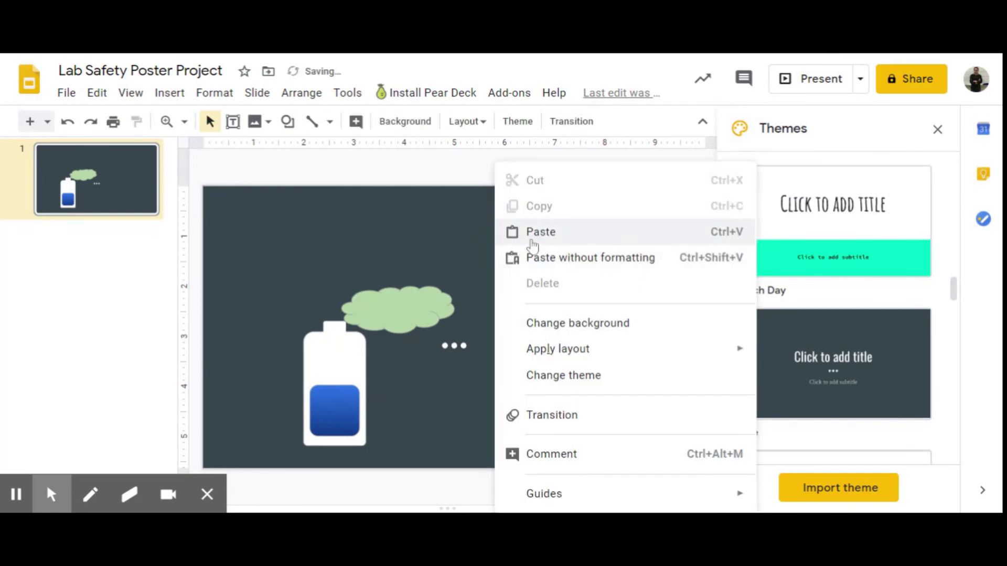
left_click(540, 233)
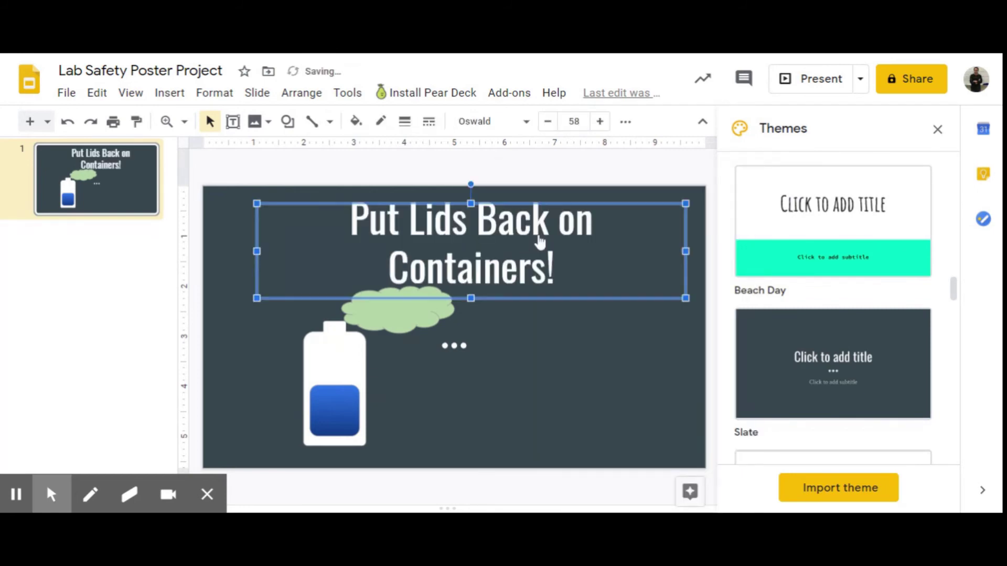
- Narrow the title box and reposition it at the top-left of the slide
left_click_drag(510, 297, 486, 295)
left_click_drag(614, 250, 455, 248)
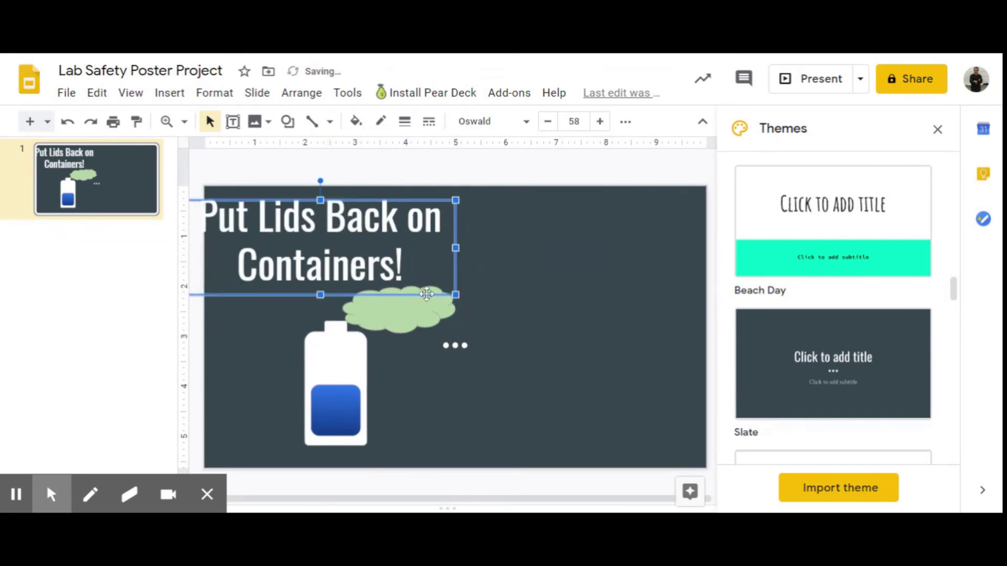
left_click_drag(423, 294, 444, 302)
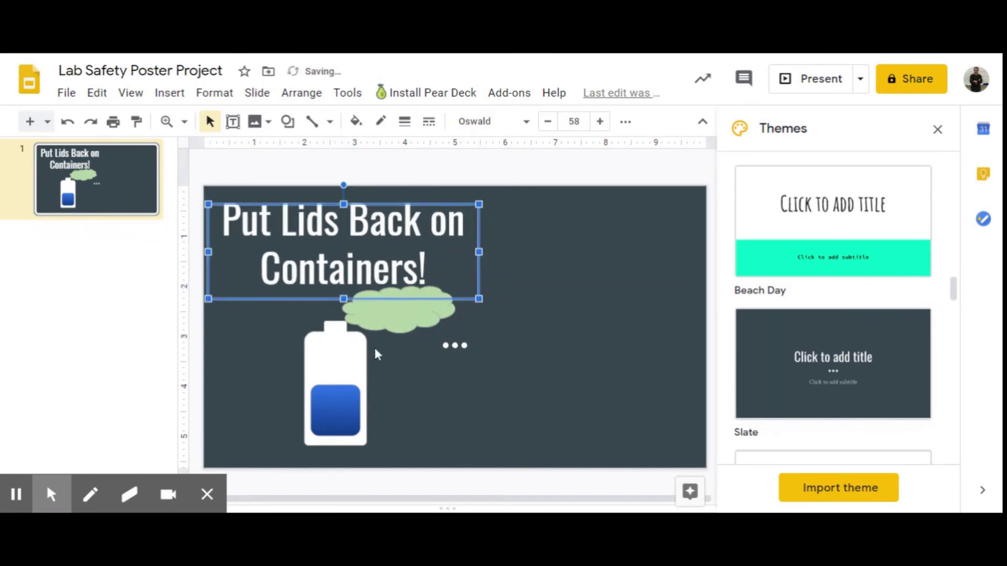
left_click_drag(359, 351, 550, 348)
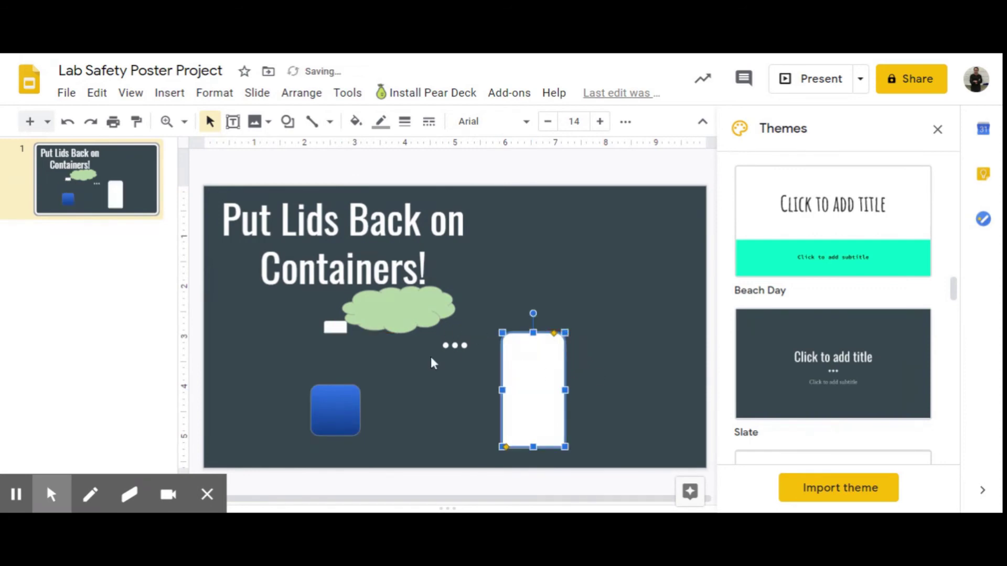
- Move the blue liquid and lid onto the relocated bottle, then place the green cloud just above the lid
left_click_drag(337, 407, 543, 410)
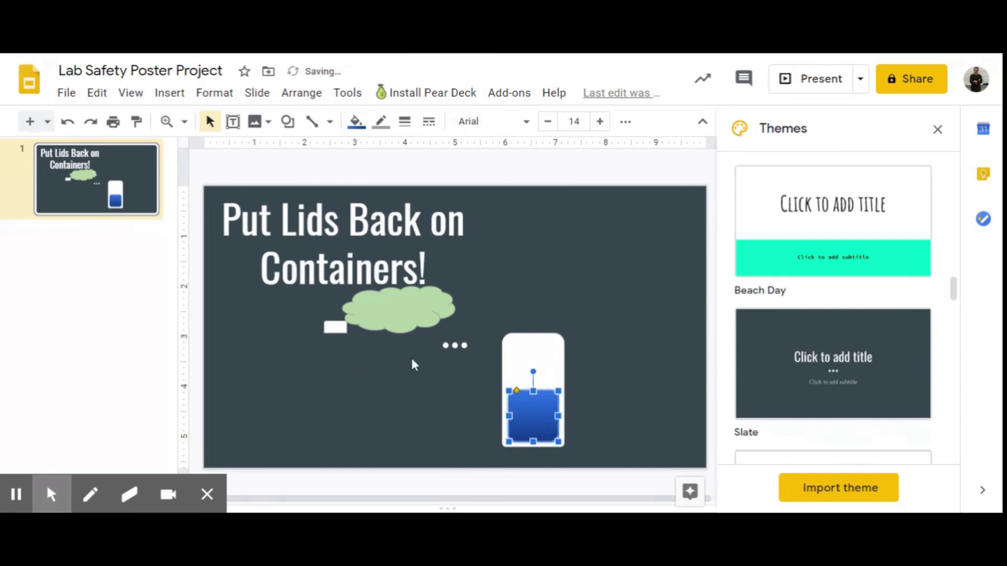
left_click_drag(336, 329, 532, 327)
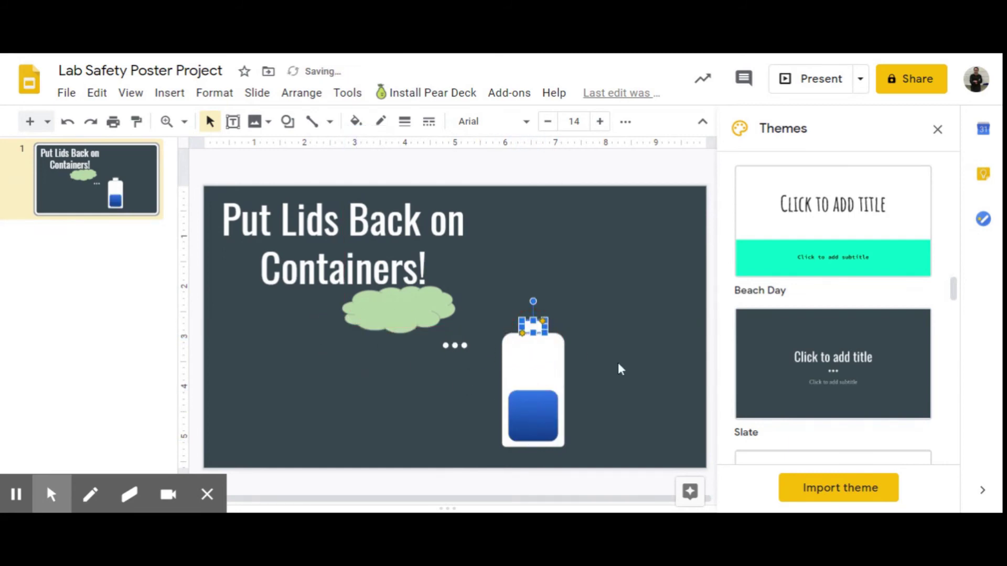
left_click(617, 349)
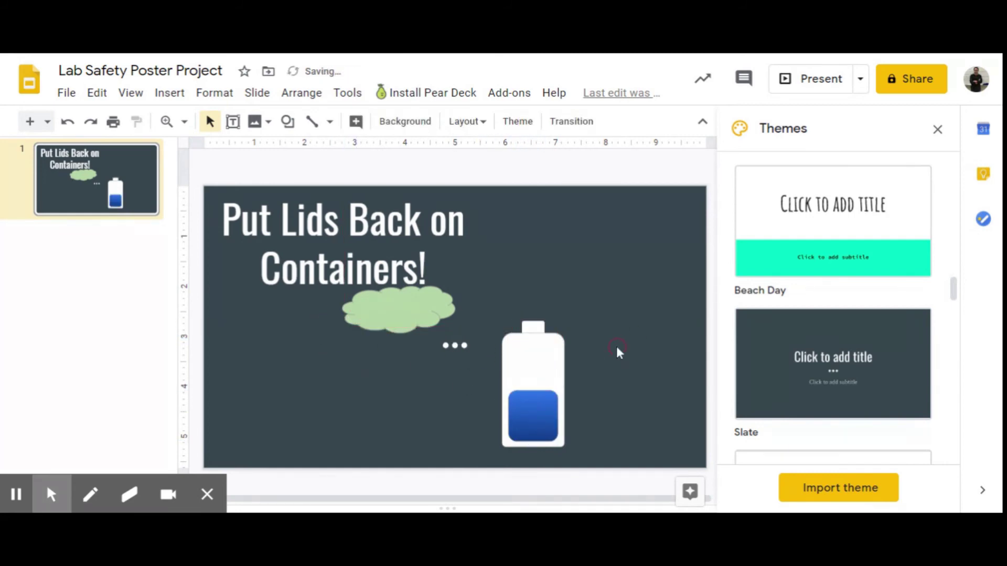
left_click(537, 322)
left_click_drag(536, 323, 536, 332)
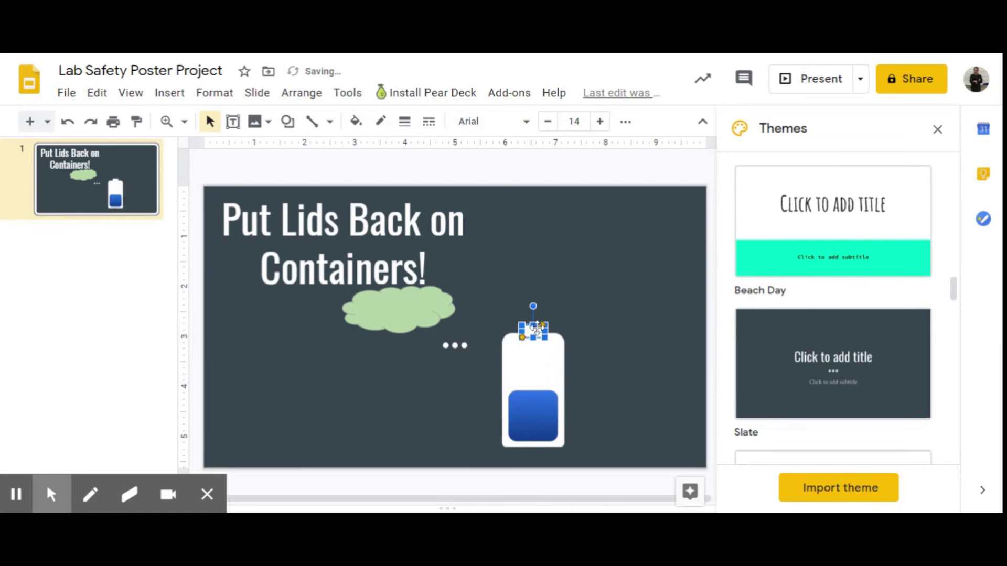
left_click(629, 330)
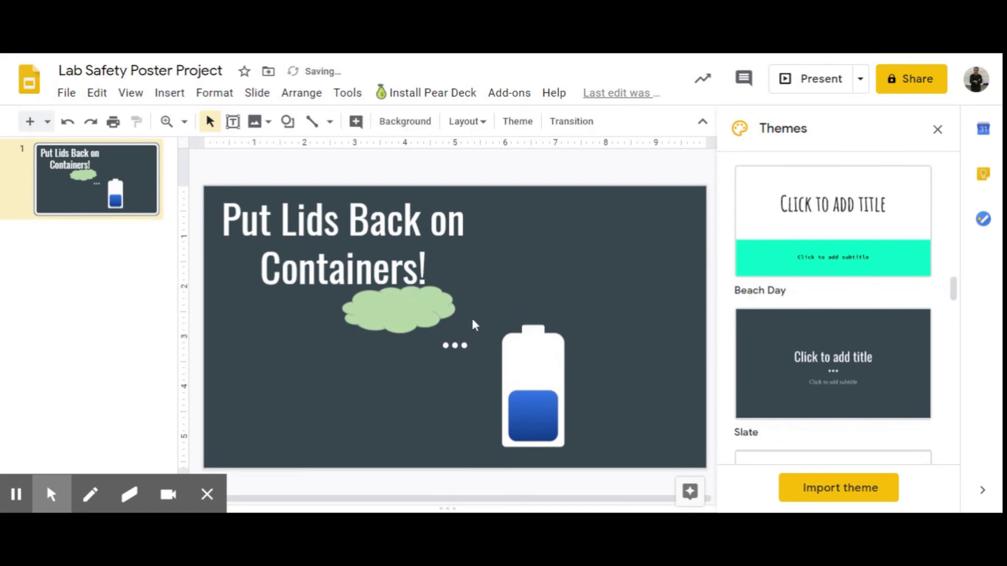
left_click_drag(422, 314, 606, 302)
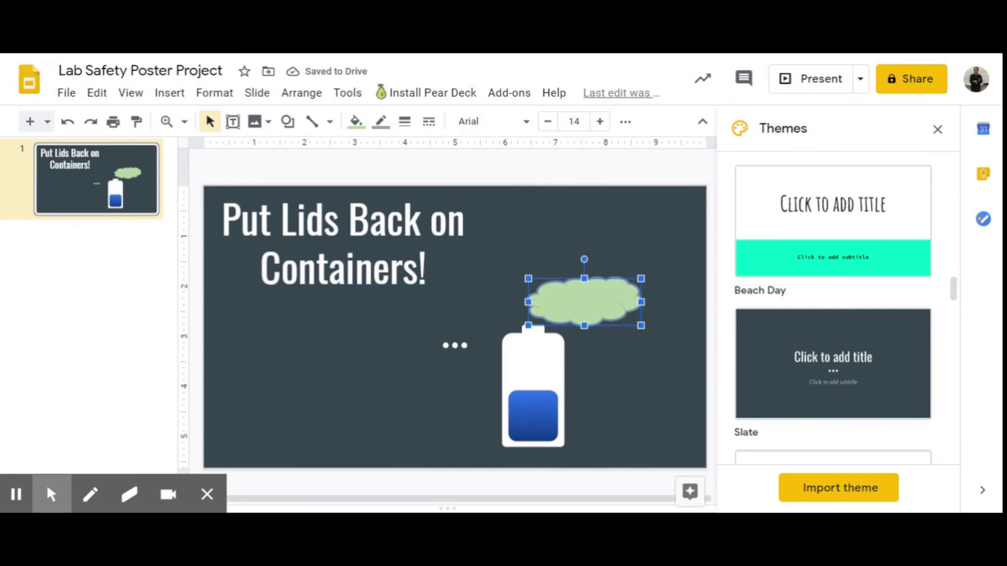
- Rotate the green cloud to about 344°, shift it slightly left, and stretch it taller
mouse_move(584, 259)
left_mouse_down()
mouse_move(571, 261)
mouse_move(588, 278)
mouse_move(552, 239)
left_mouse_up()
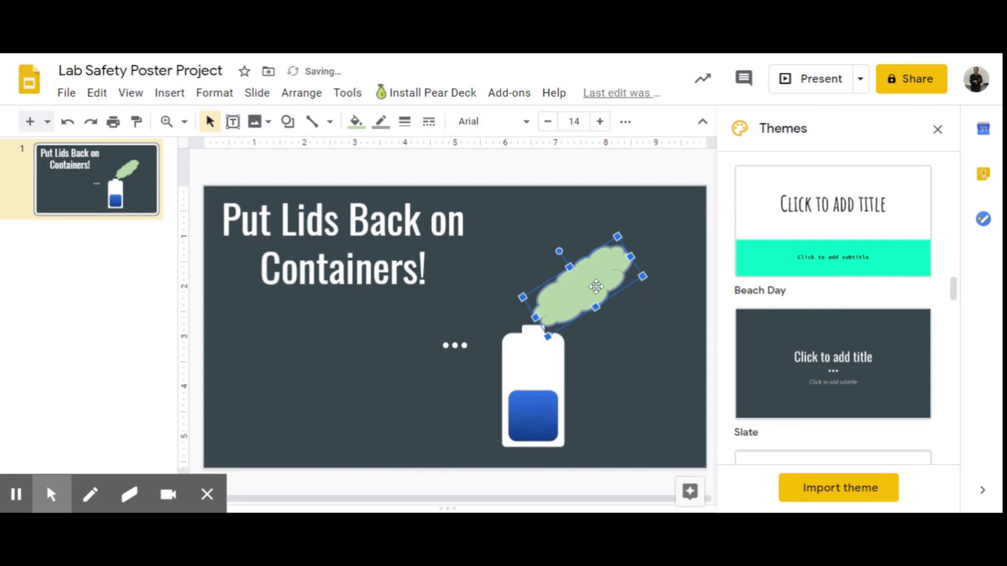
left_click_drag(591, 292, 583, 292)
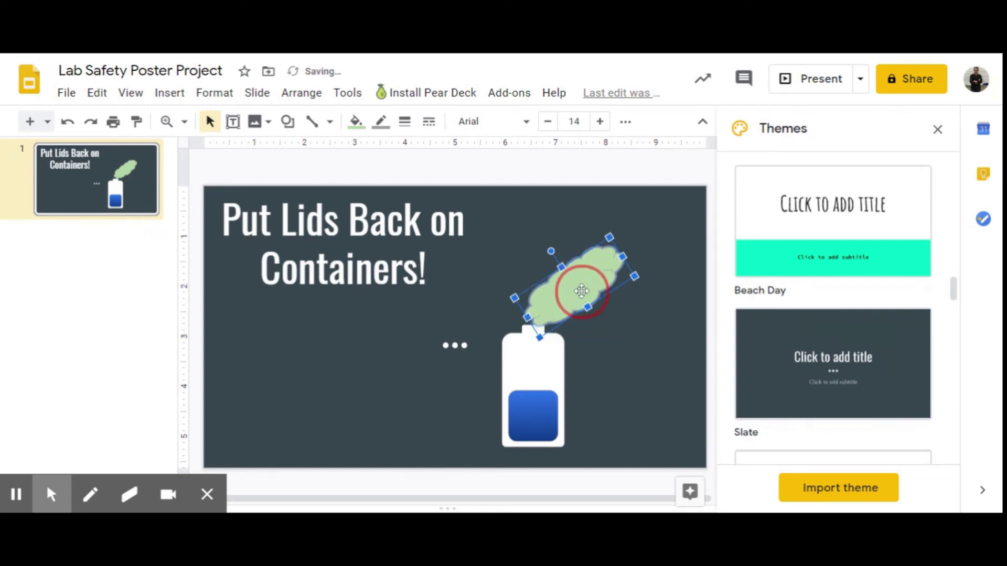
left_click(627, 338)
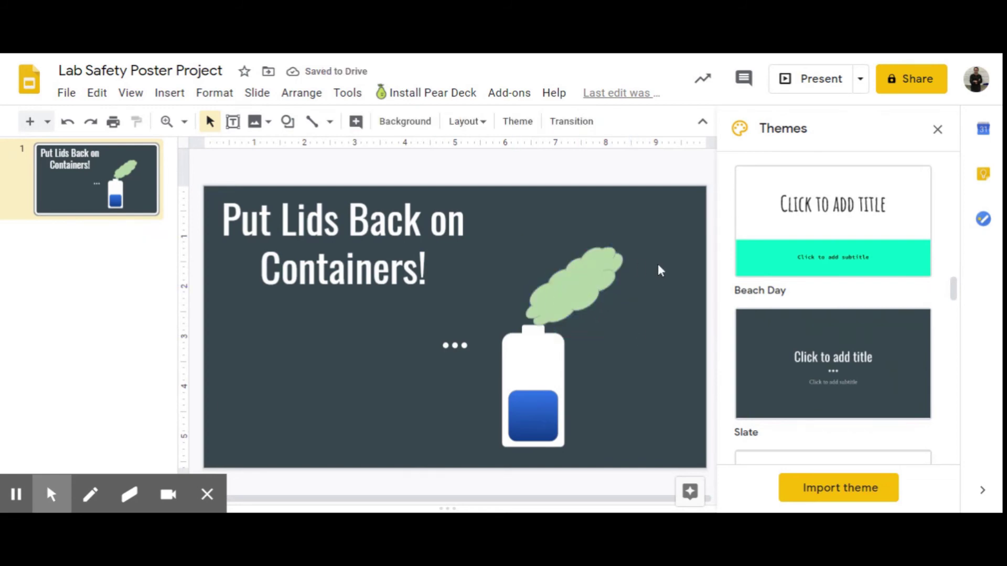
left_click(577, 271)
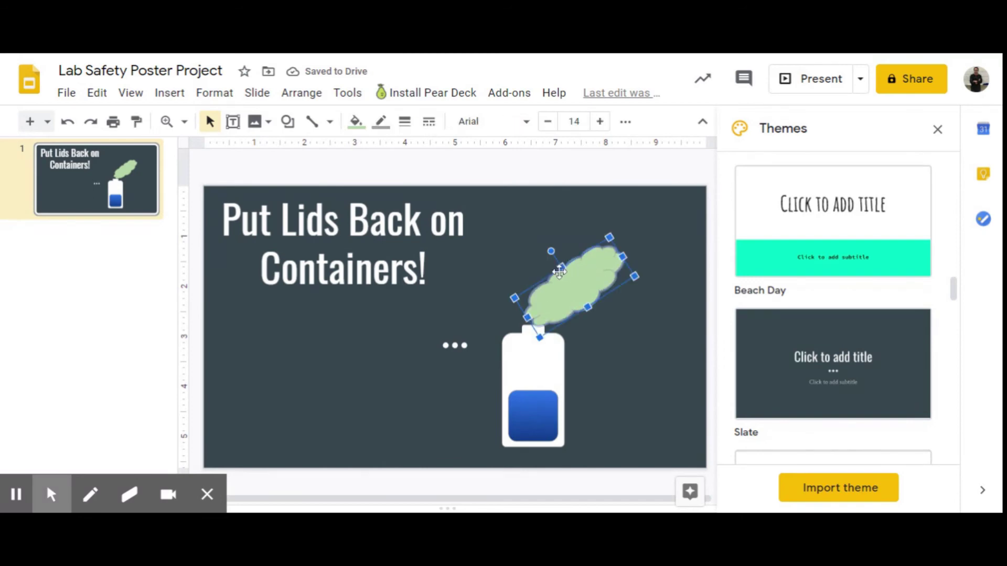
left_click_drag(562, 272, 554, 257)
left_click(651, 338)
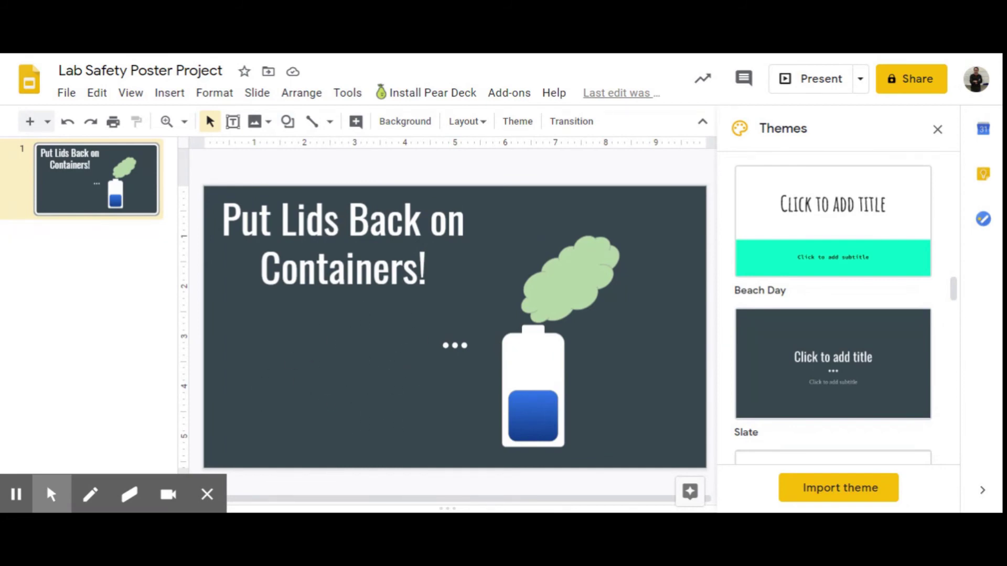
left_click(403, 269)
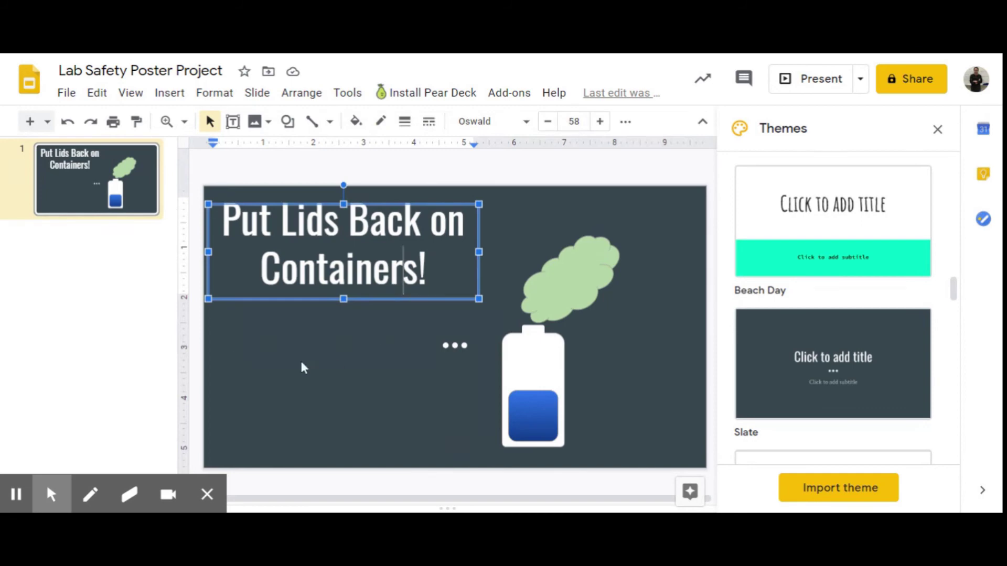
left_click(262, 357)
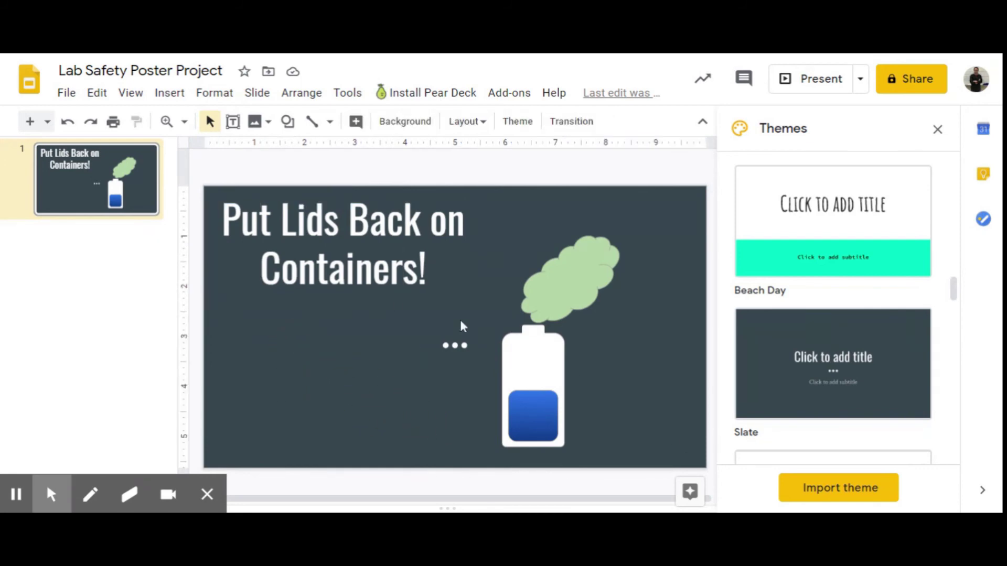
left_click_drag(603, 371, 694, 458)
left_click(407, 123)
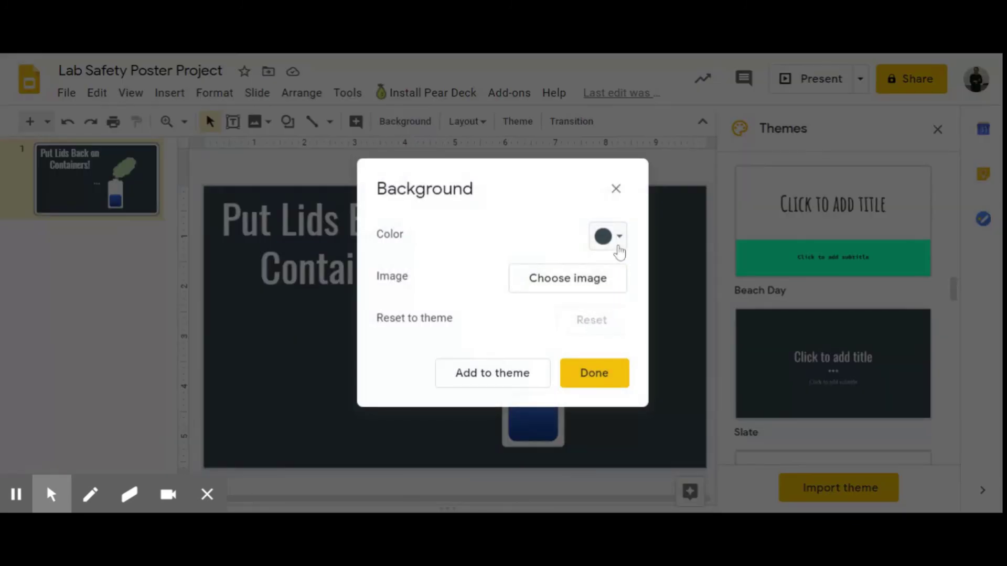
left_click(614, 246)
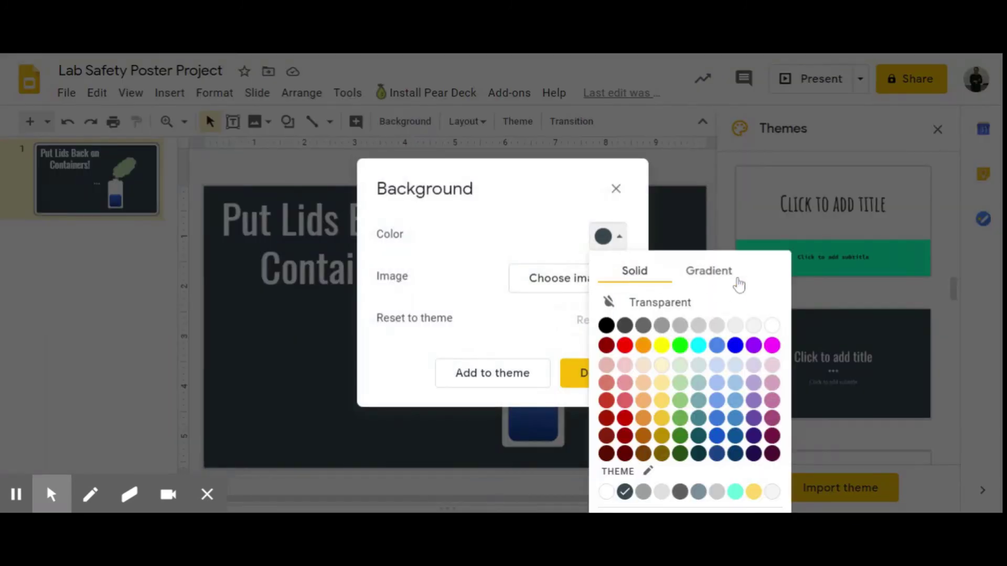
left_click(497, 210)
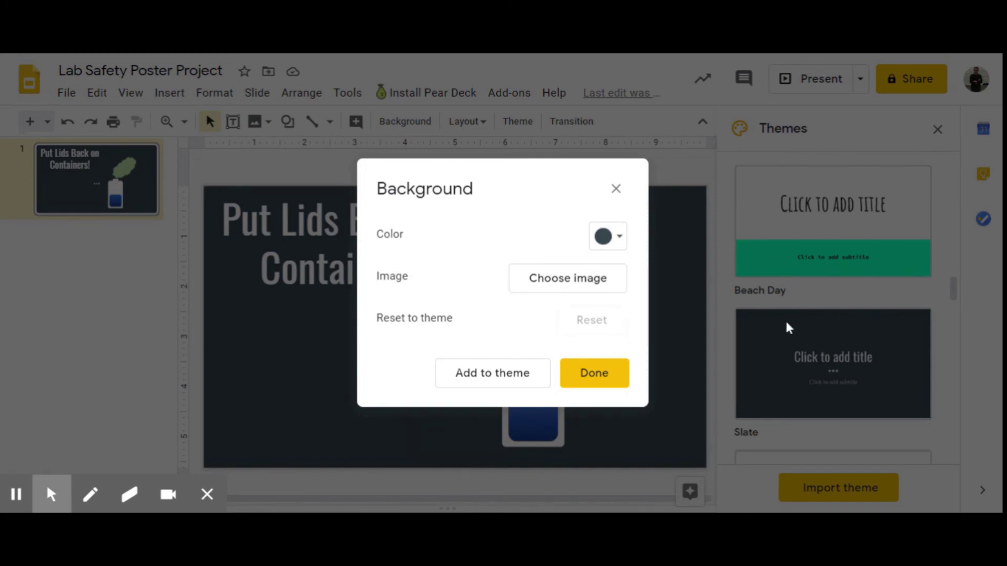
left_click(594, 373)
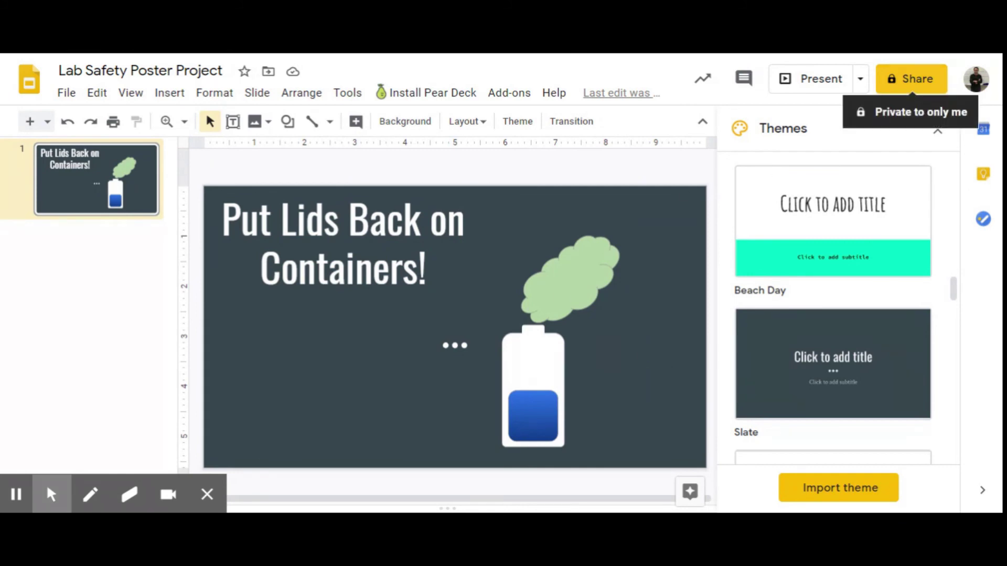
- Copy the presentation's link from the Share dialog, then close the dialog
left_click(915, 87)
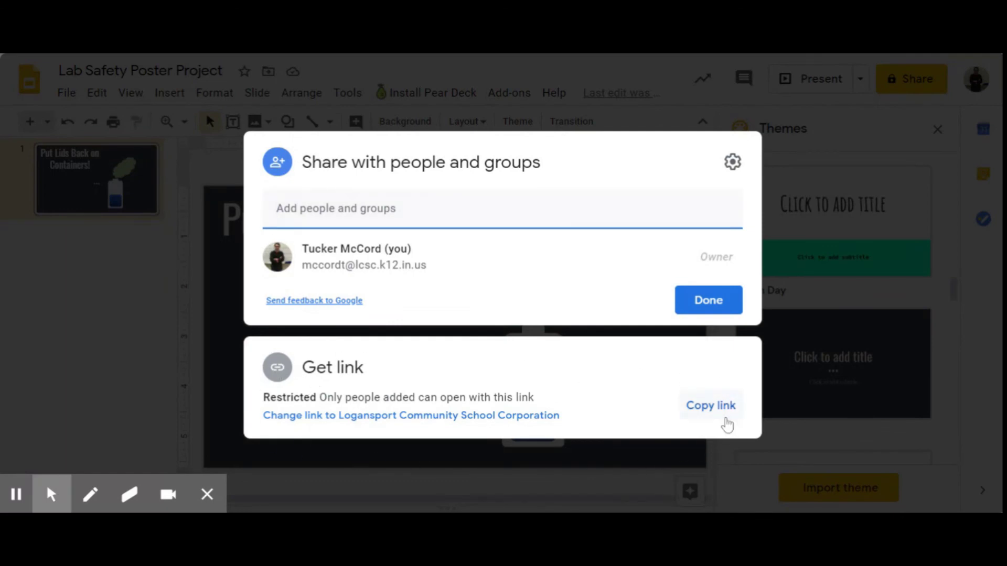
left_click(722, 415)
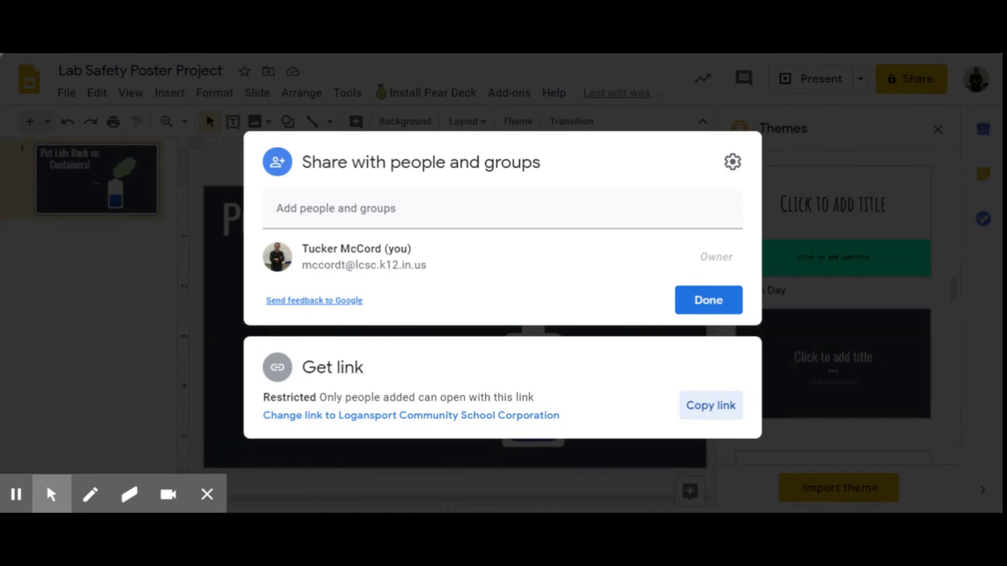
left_click(227, 354)
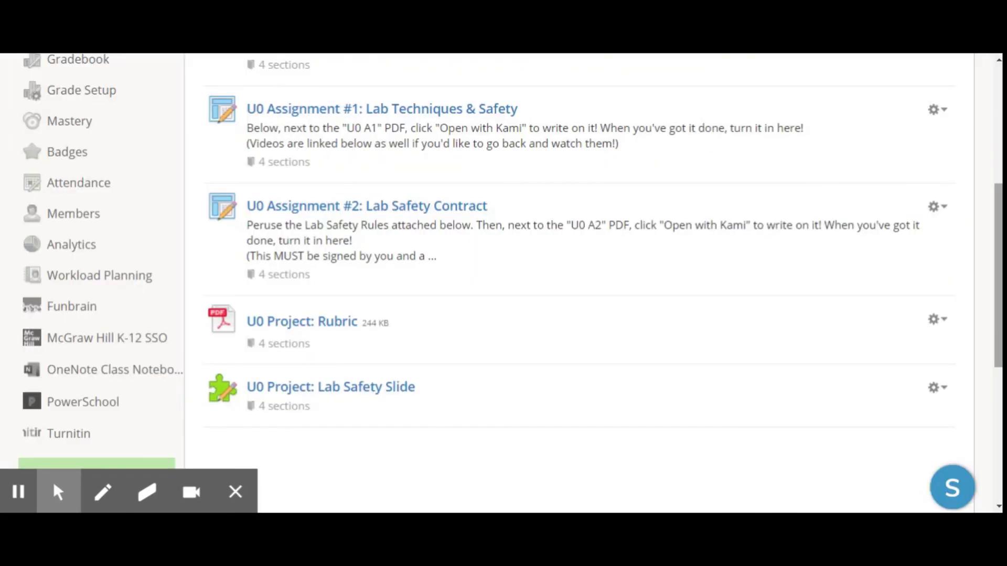
- Scroll the Unit 0 materials list down to the U0 Project: Lab Safety Slide assignment
scroll(577, 283, "up", 6)
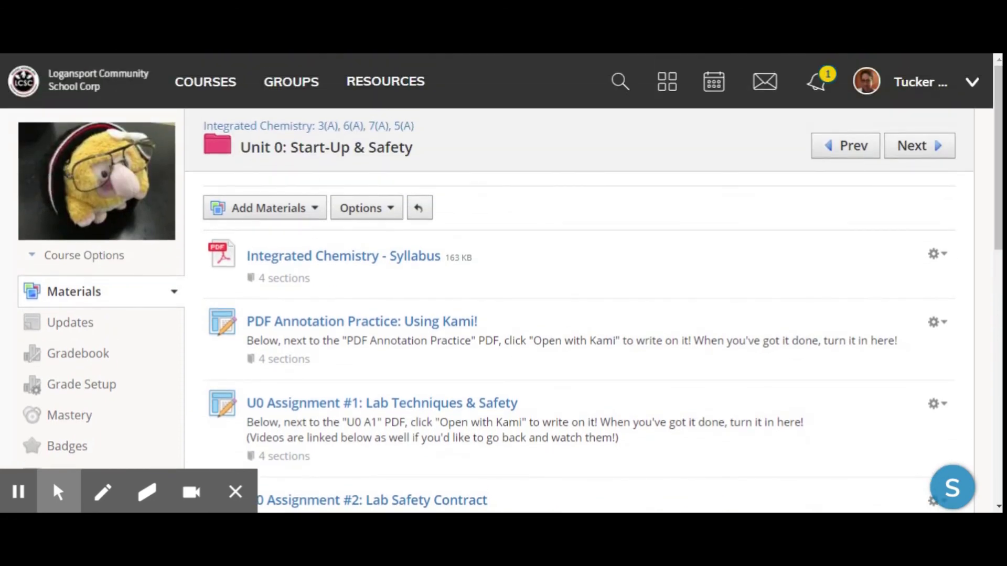
scroll(519, 166, "down", 5)
scroll(520, 166, "down", 1)
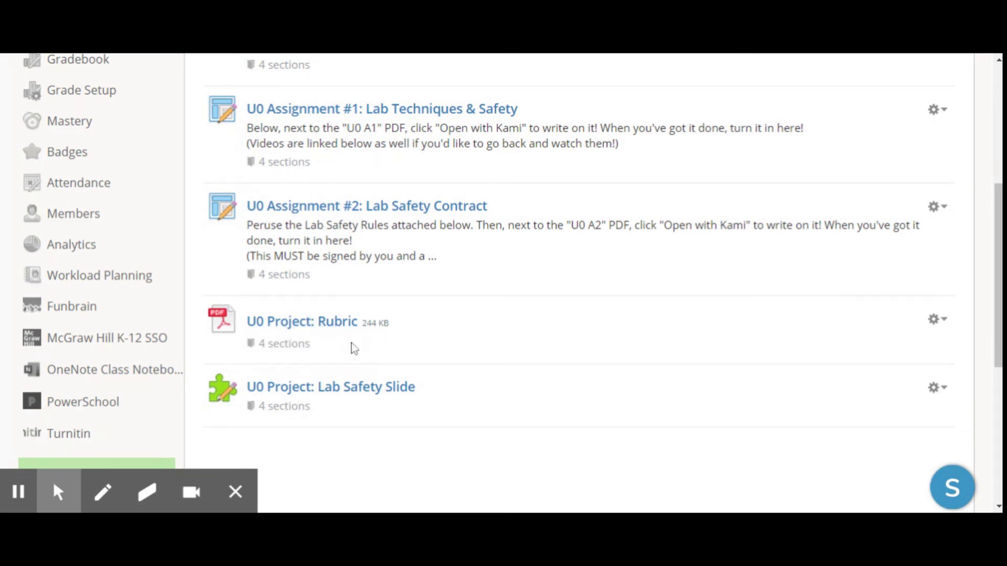
scroll(354, 347, "down", 3)
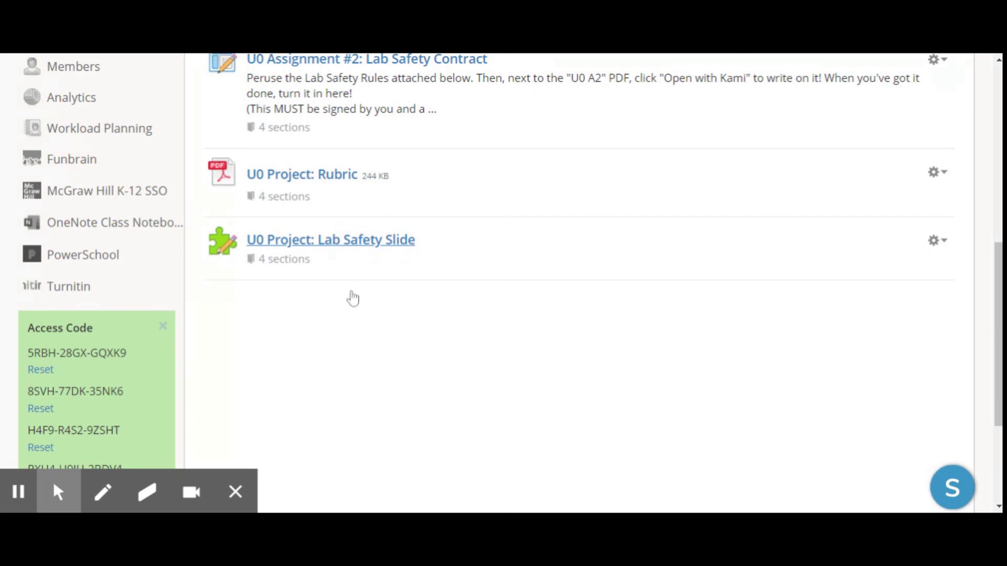
- Open the U0 Project: Lab Safety Slide assignment, switch to Preview, and start a new attempt
left_click(368, 242)
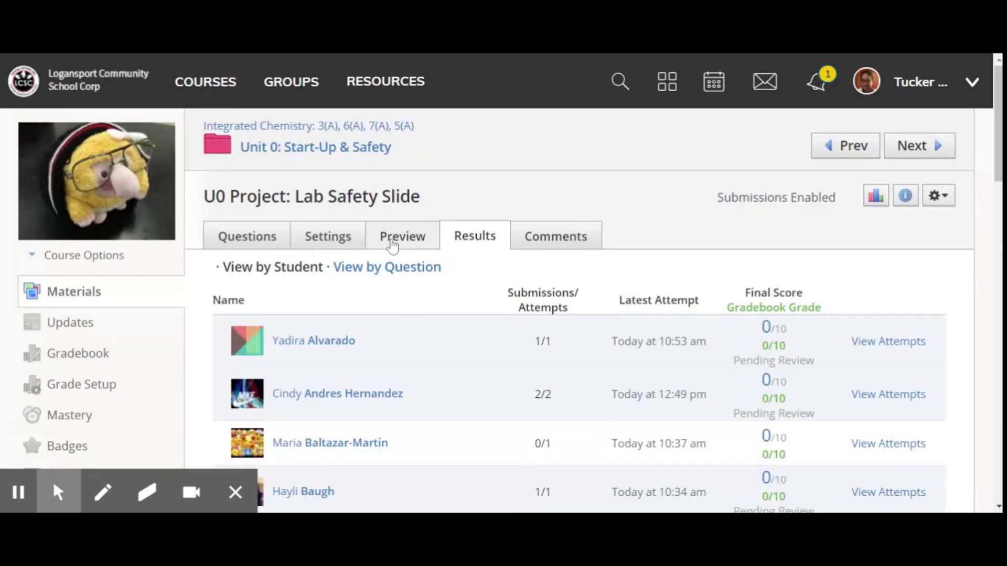
left_click(412, 238)
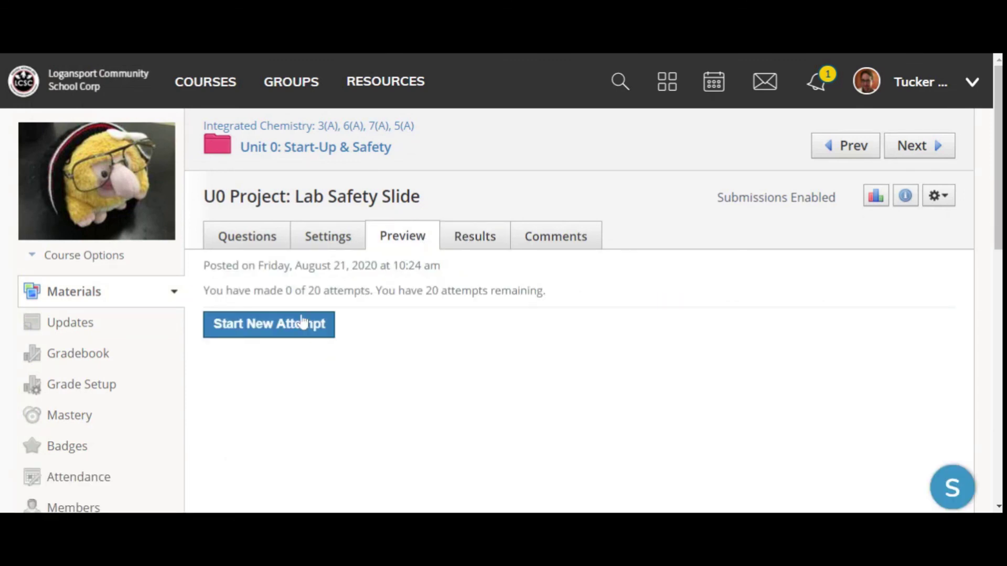
left_click(288, 335)
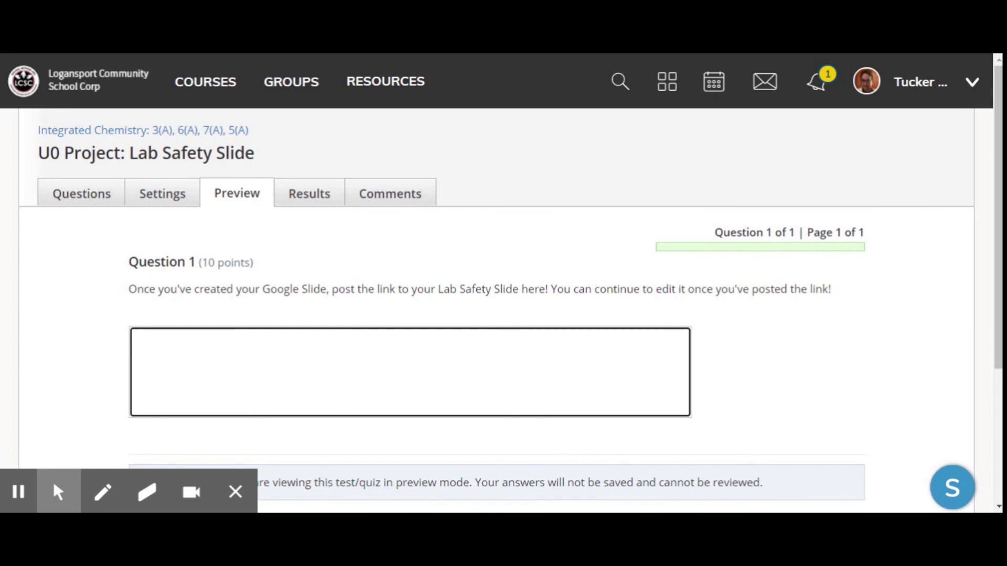
- Paste the slide's share link as Question 1's answer and open the Review Answers page
key("ctrl+v")
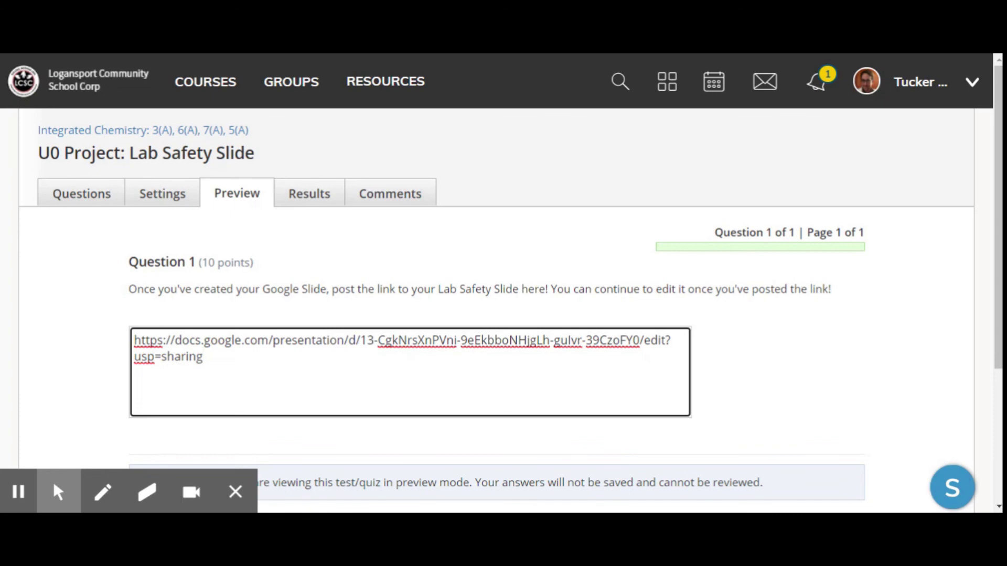
scroll(124, 407, "down", 2)
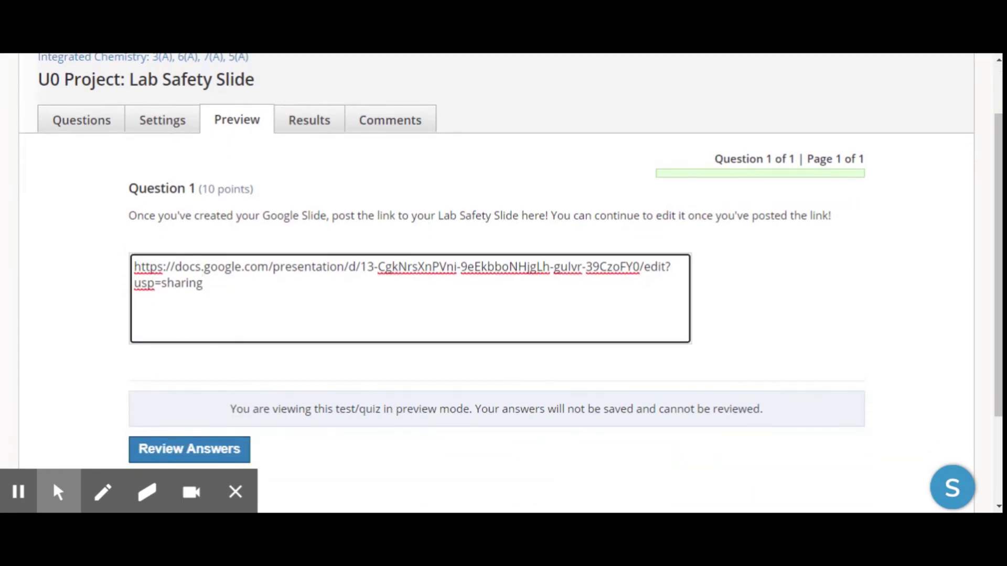
left_click(219, 452)
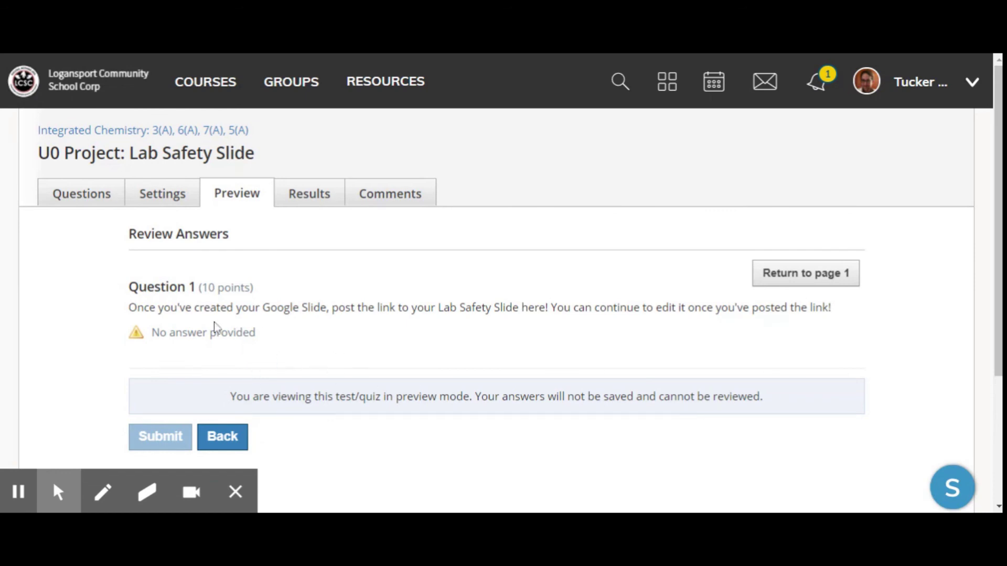
scroll(227, 373, "down", 3)
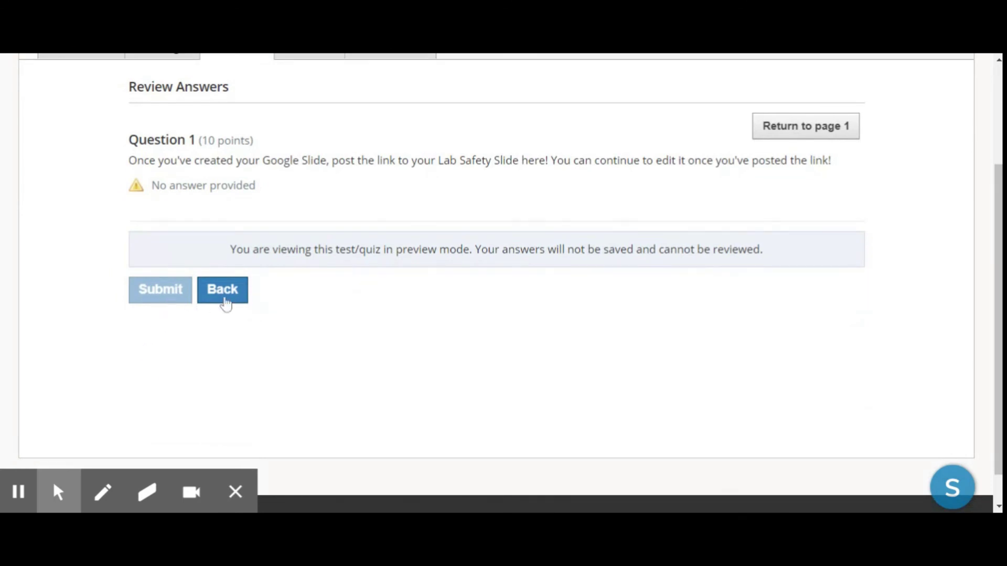
scroll(225, 304, "up", 2)
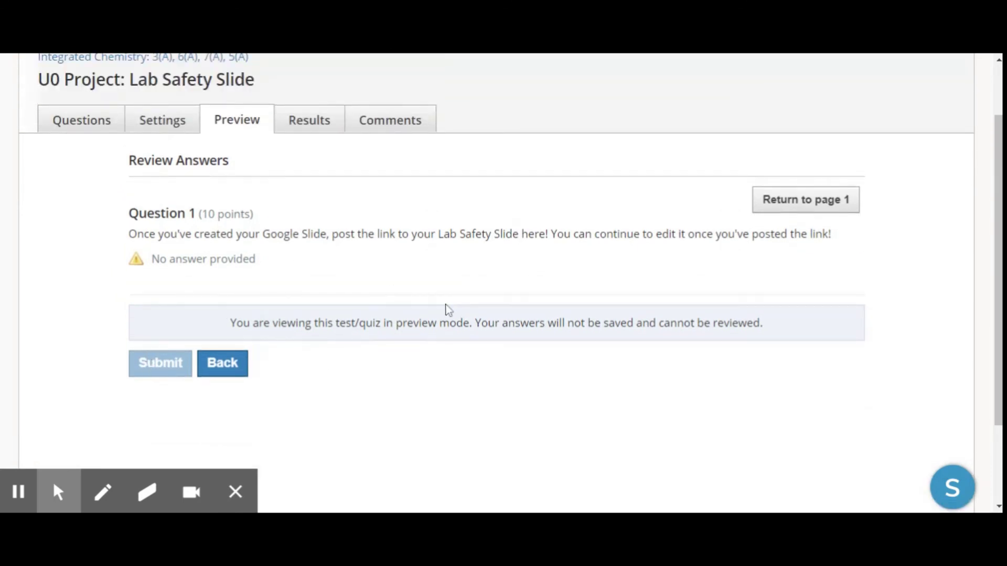
scroll(416, 310, "up", 2)
scroll(416, 310, "down", 2)
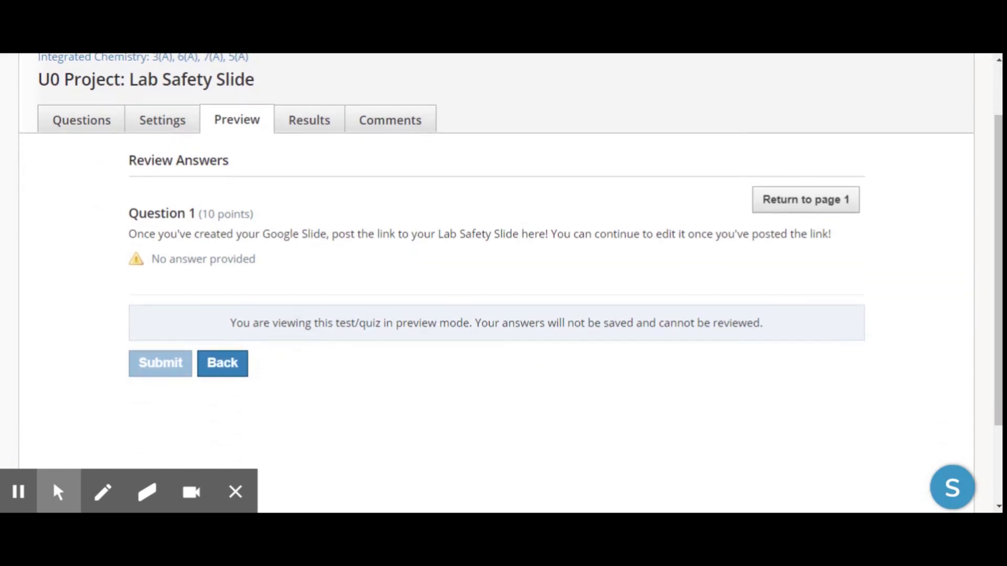